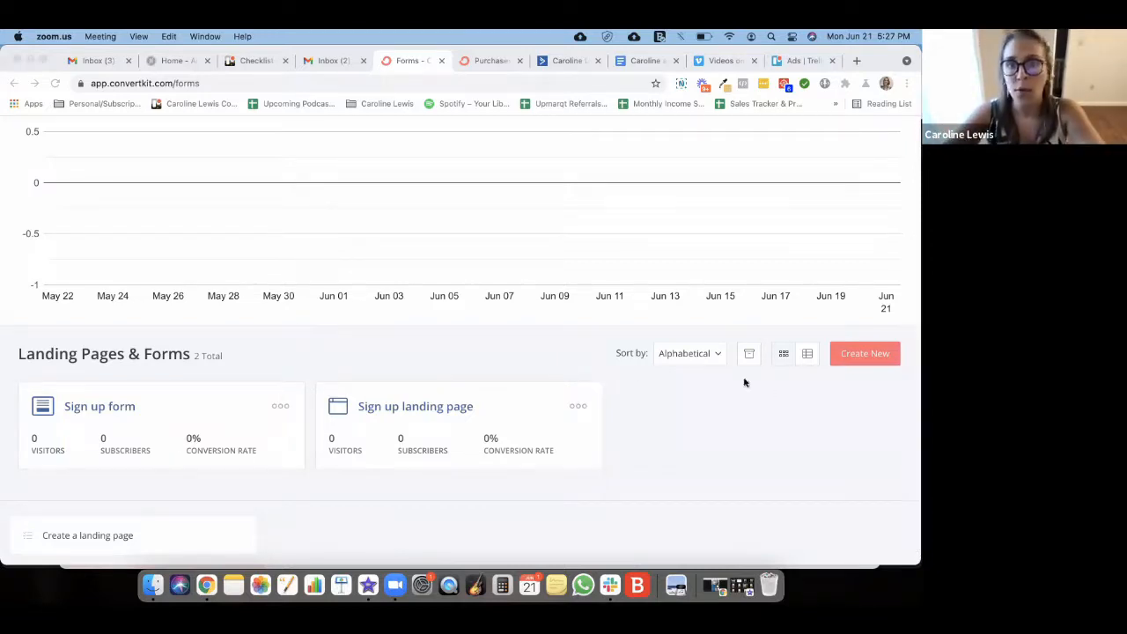
Create a new subscriber form with the Inline display format
{"action": "left_click", "coordinate": [872, 353]}
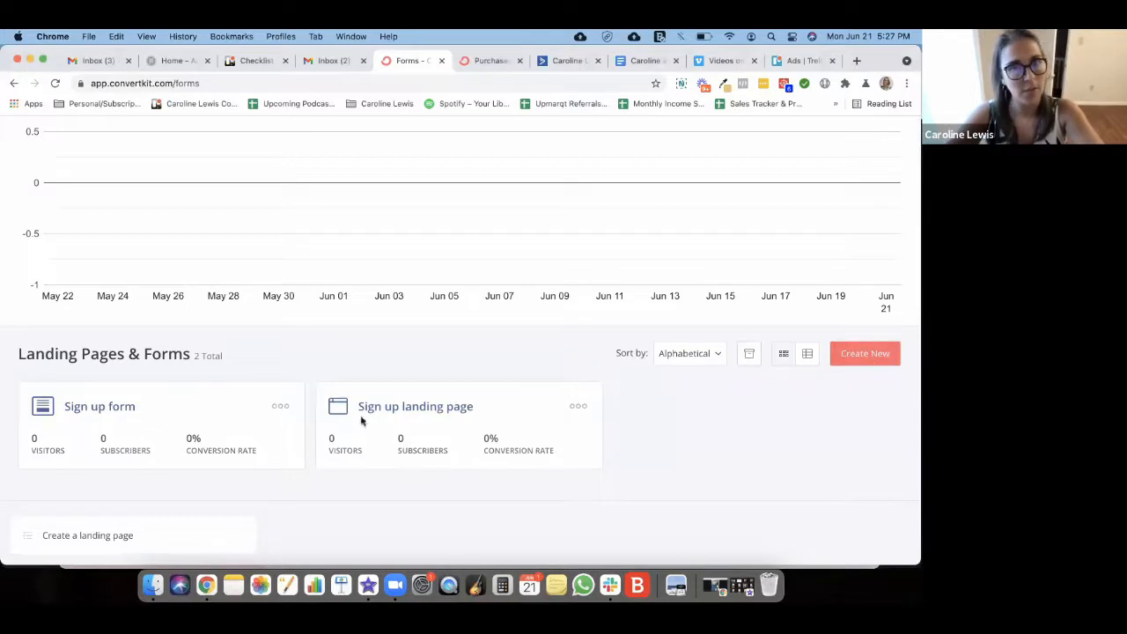
{"action": "left_click", "coordinate": [864, 360]}
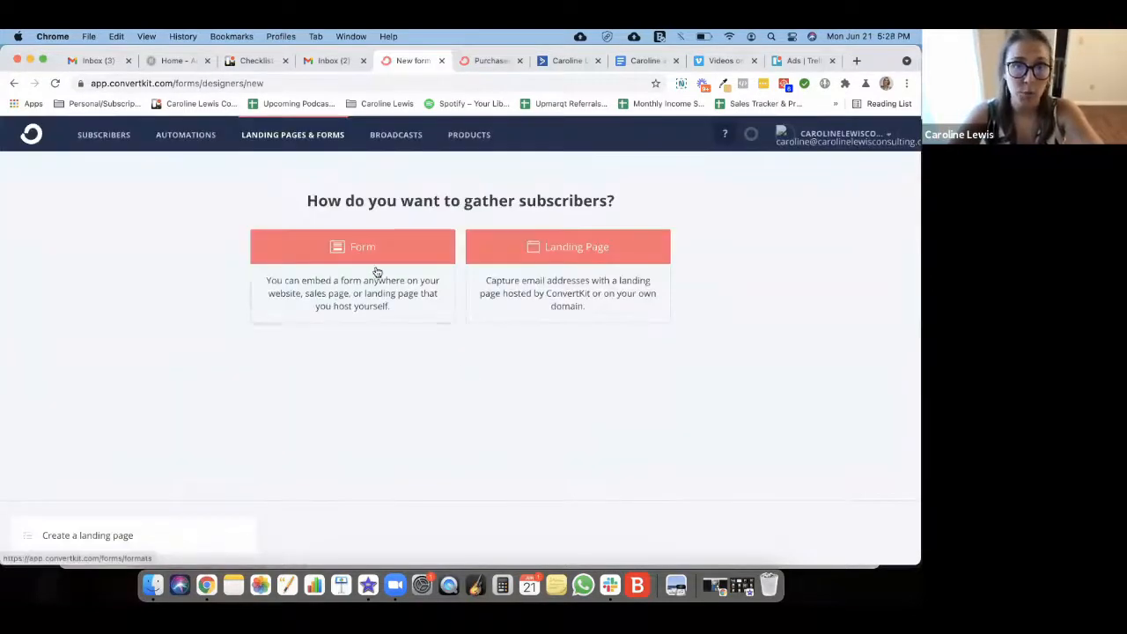
{"action": "left_click", "coordinate": [375, 267]}
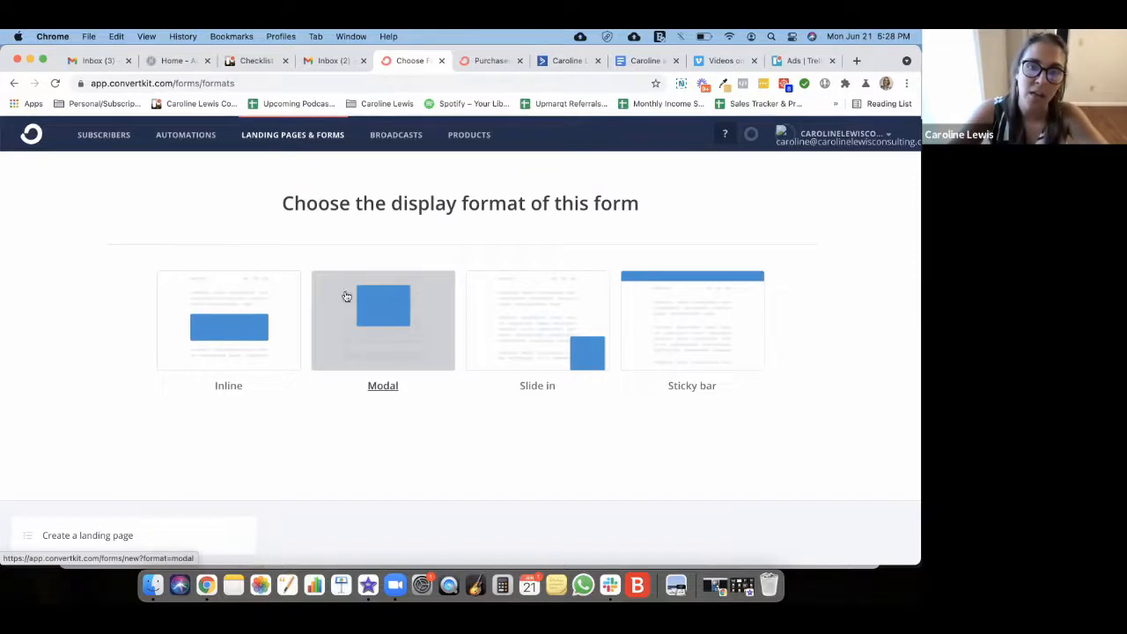
{"action": "left_click", "coordinate": [231, 299]}
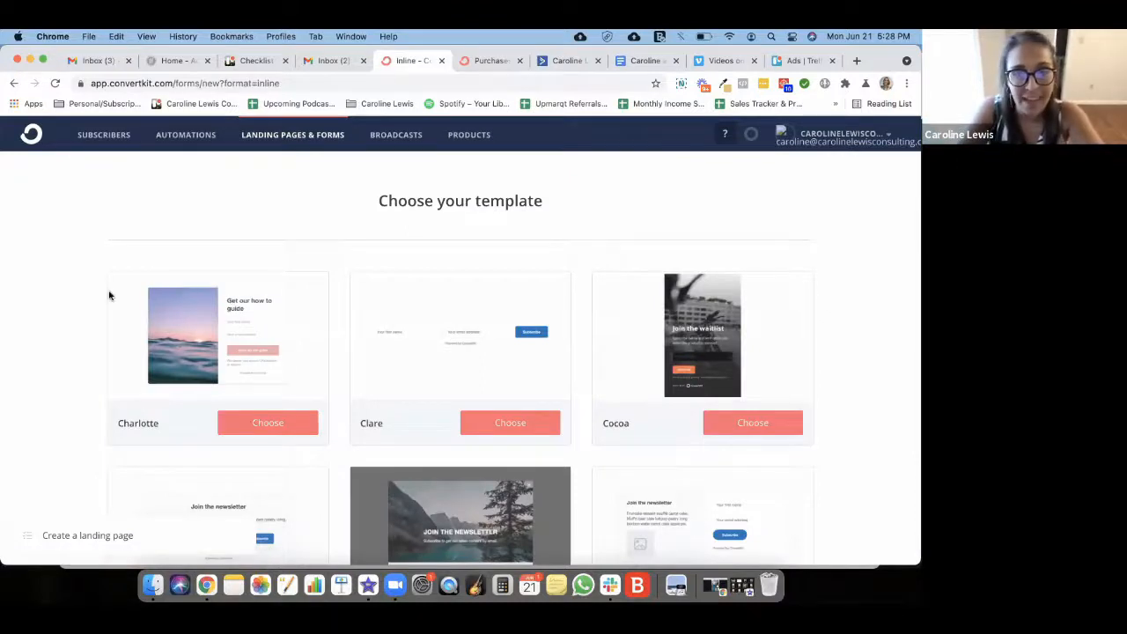
Browse the inline form templates and choose the Mills template
{"action": "scroll", "coordinate": [109, 299], "scroll_direction": "down", "scroll_amount": 8}
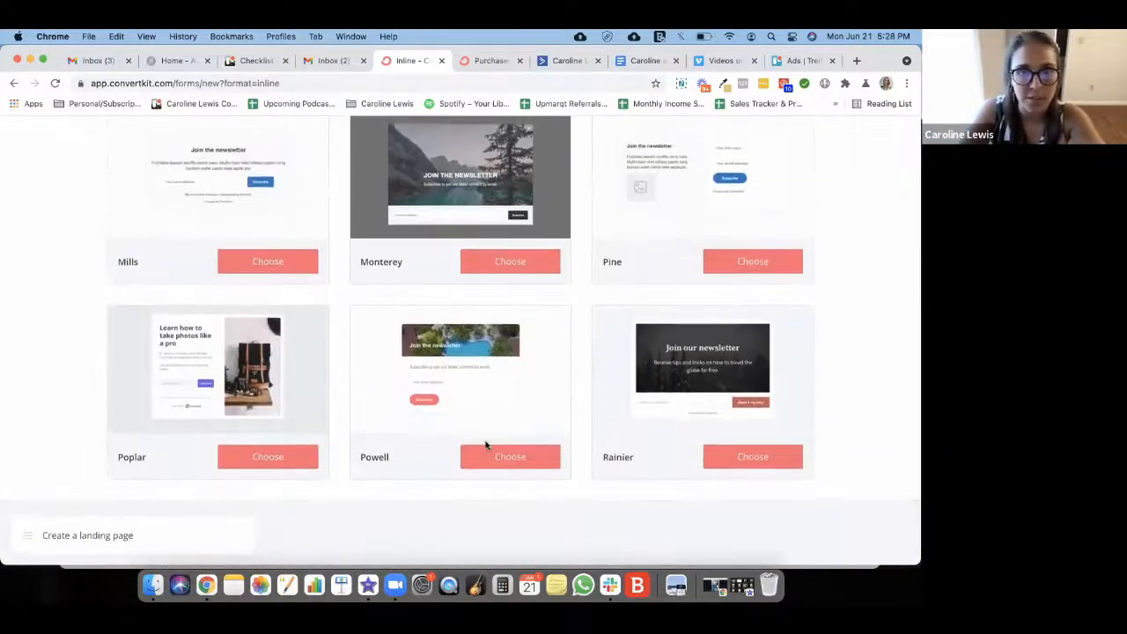
{"action": "scroll", "coordinate": [487, 445], "scroll_direction": "up", "scroll_amount": 4}
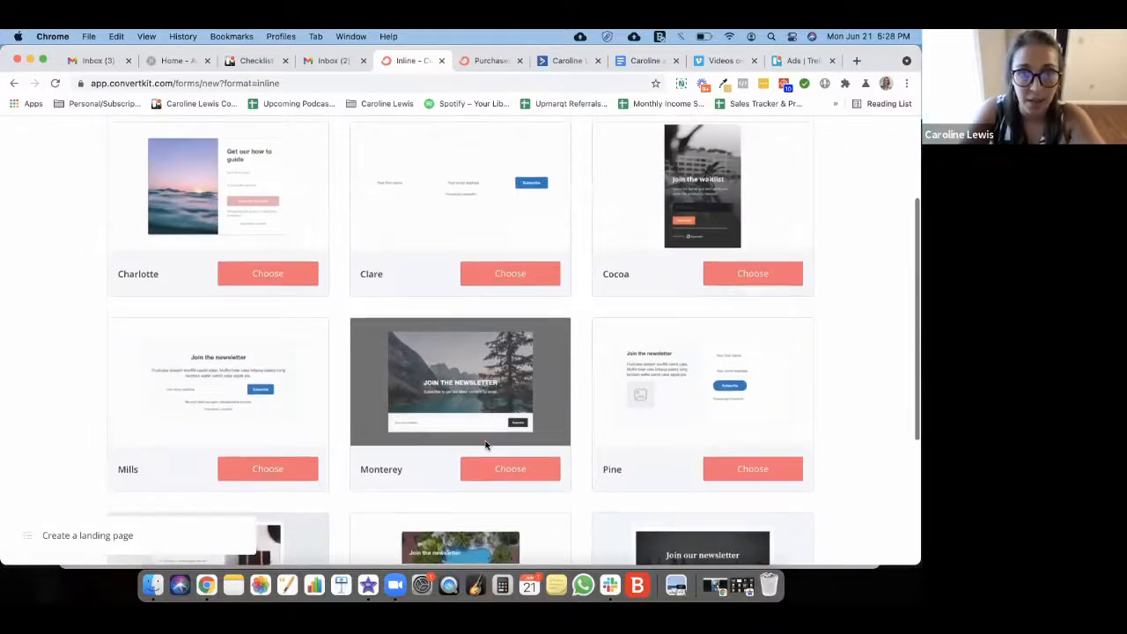
{"action": "scroll", "coordinate": [485, 445], "scroll_direction": "up", "scroll_amount": 3}
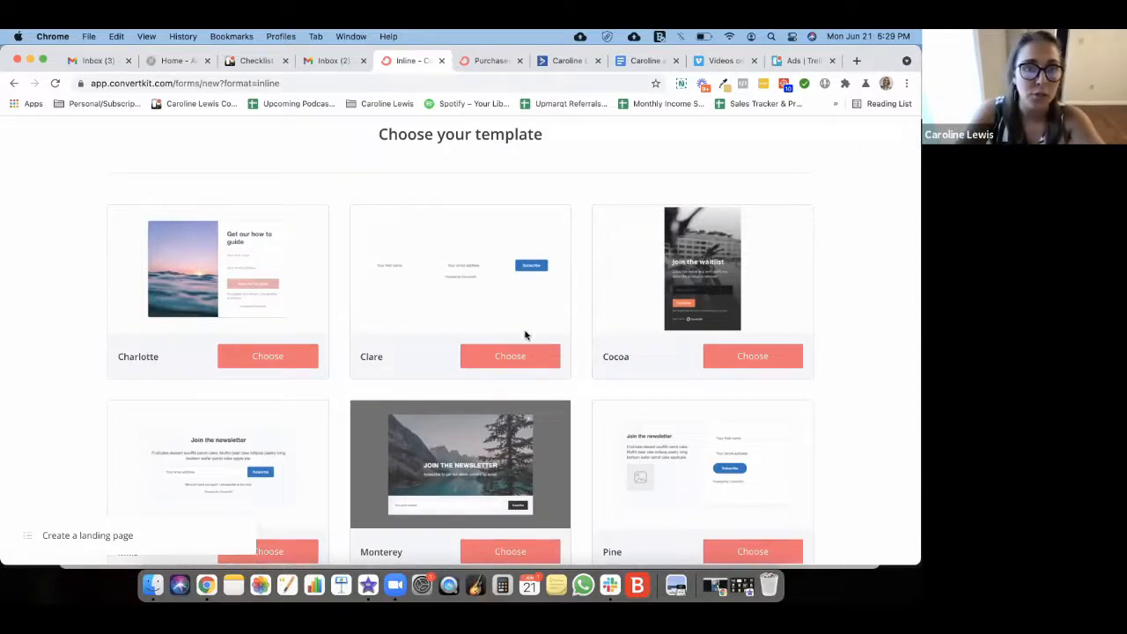
{"action": "scroll", "coordinate": [487, 265], "scroll_direction": "down", "scroll_amount": 1}
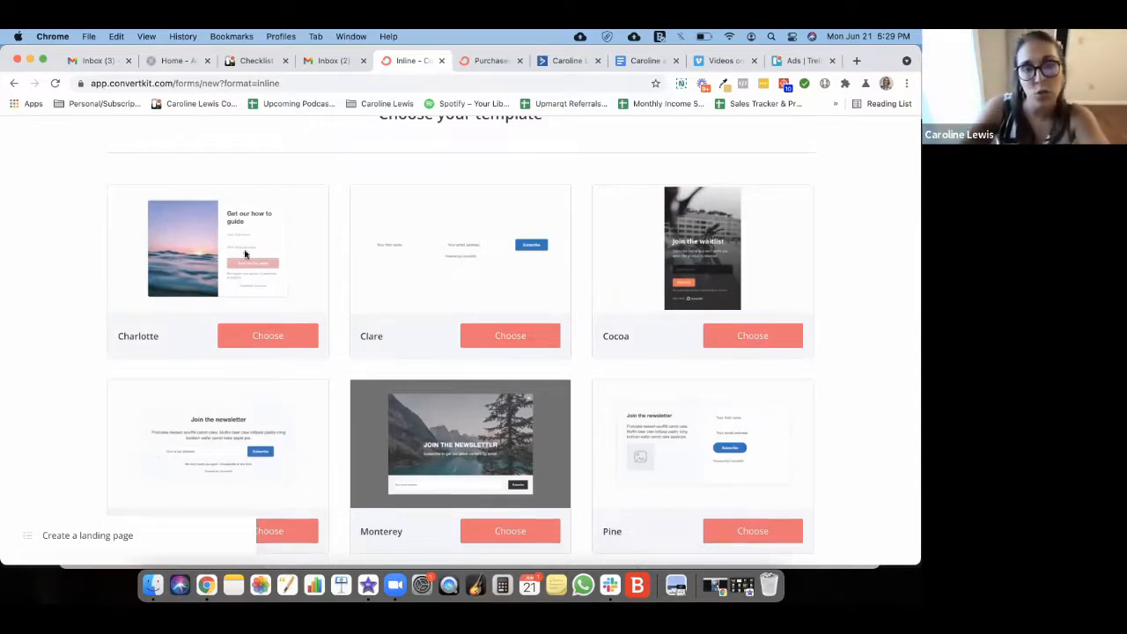
{"action": "scroll", "coordinate": [210, 424], "scroll_direction": "down", "scroll_amount": 2}
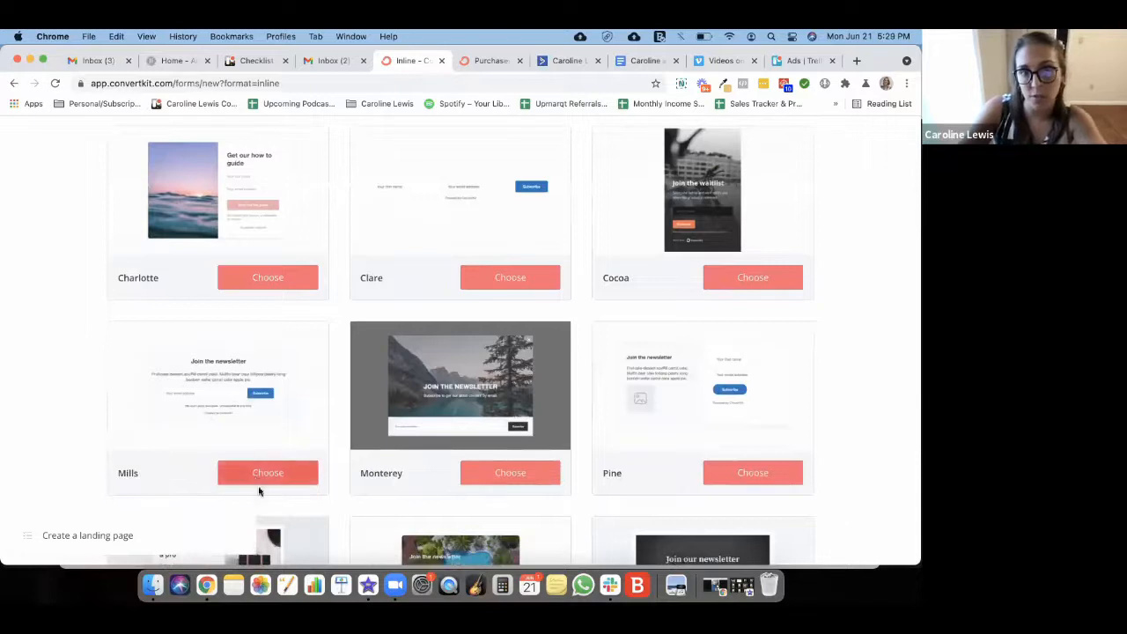
{"action": "left_click", "coordinate": [256, 475]}
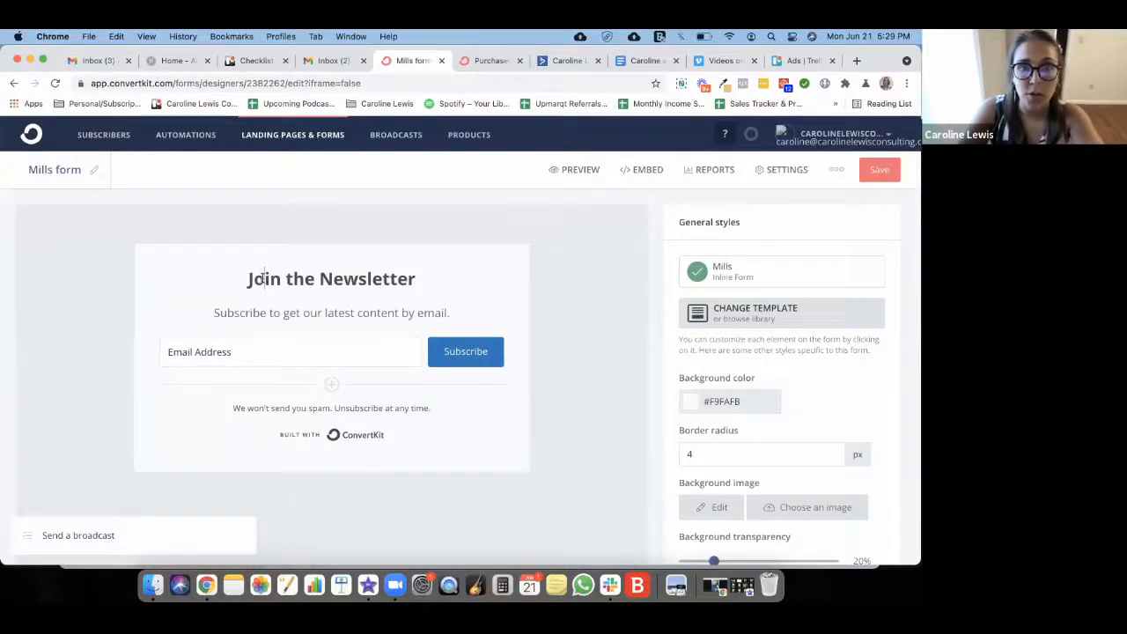
Replace the form's headline with "JOIN I'M EDITING"
{"action": "left_click", "coordinate": [263, 278]}
{"action": "triple_click", "coordinate": [350, 282]}
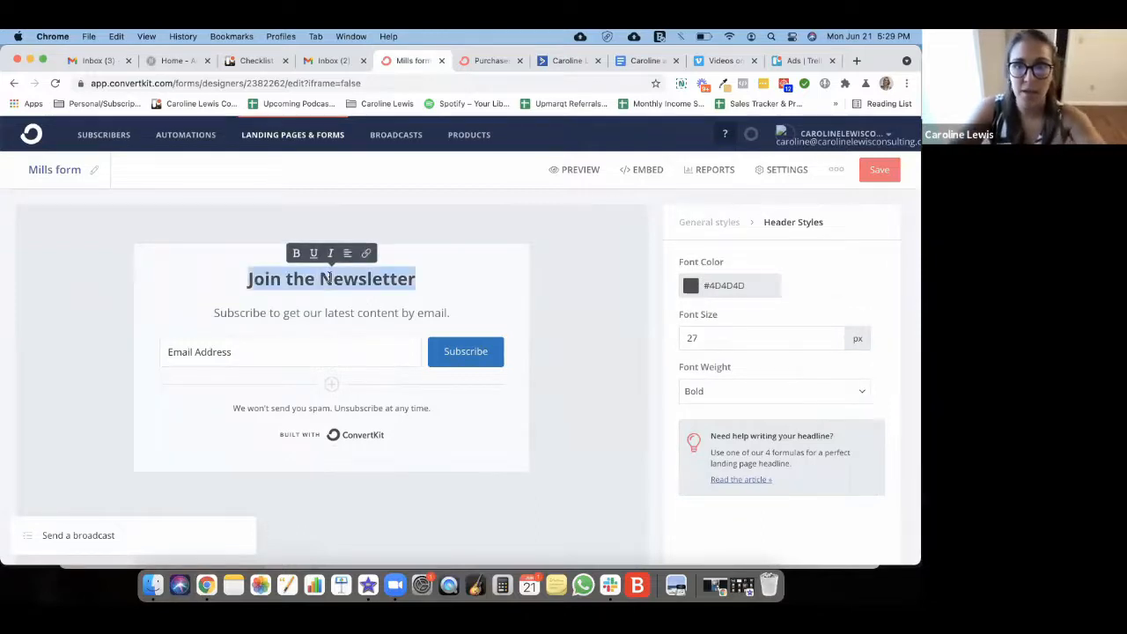
{"action": "key", "text": "BackSpace"}
{"action": "type", "text": "J"}
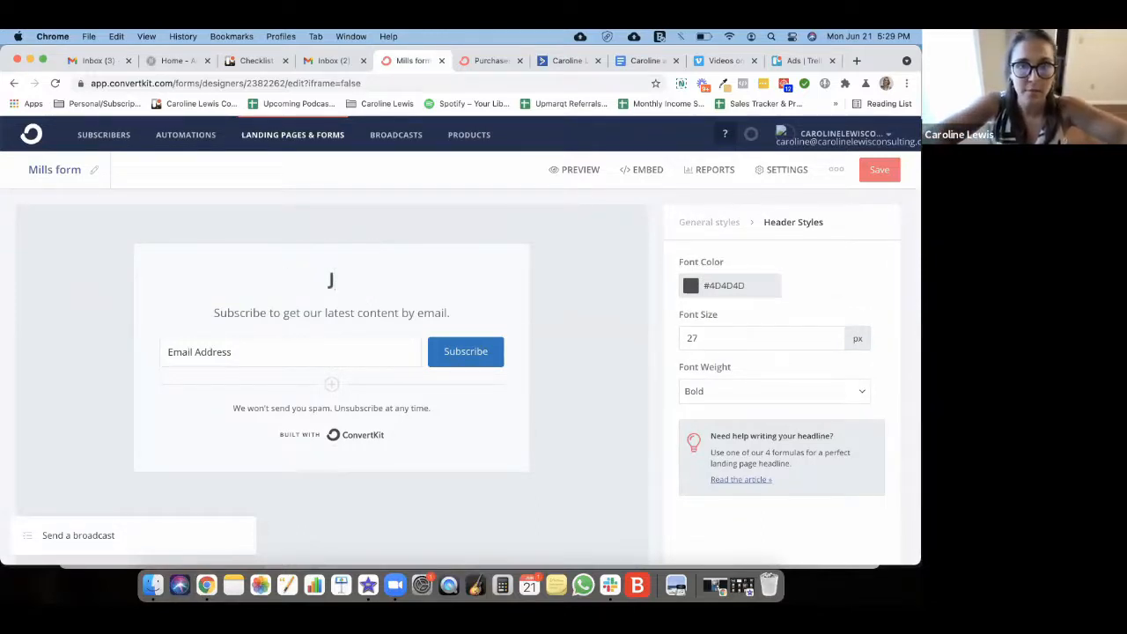
{"action": "type", "text": "OIN I'M EDITING"}
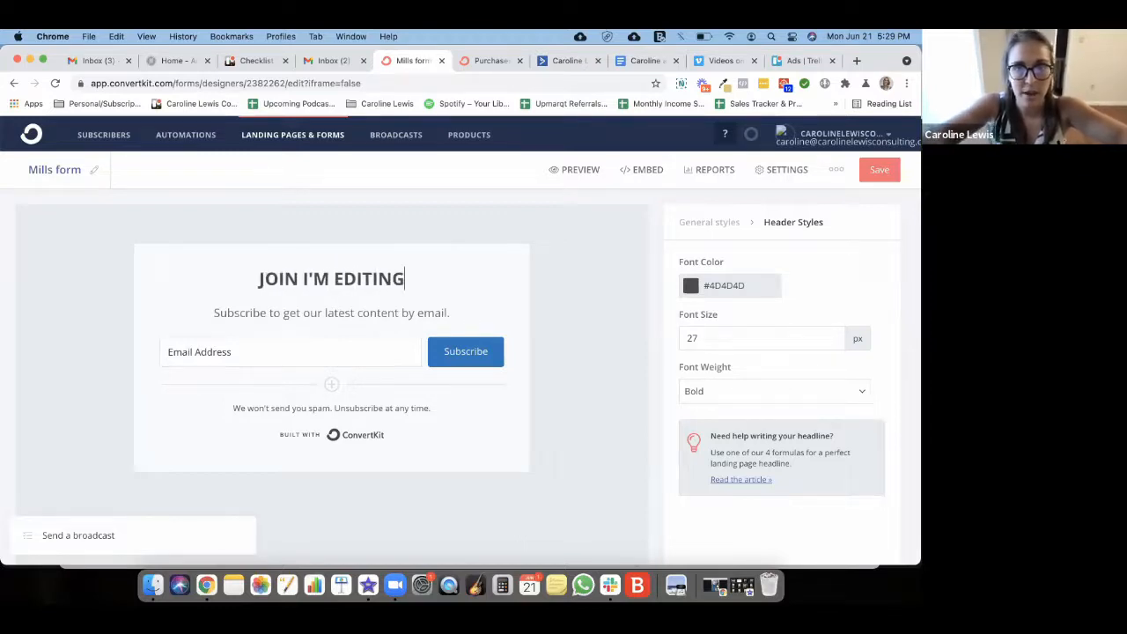
Replace the subheader text below the headline with "HELLO"
{"action": "triple_click", "coordinate": [317, 313]}
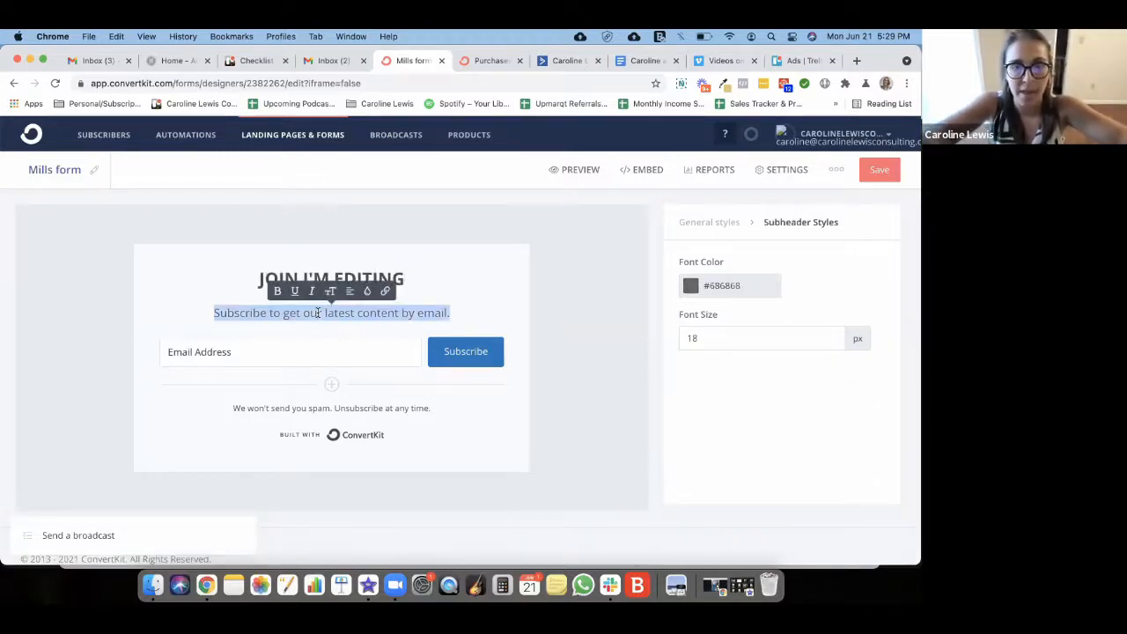
{"action": "type", "text": "HELLO"}
{"action": "double_click", "coordinate": [333, 313]}
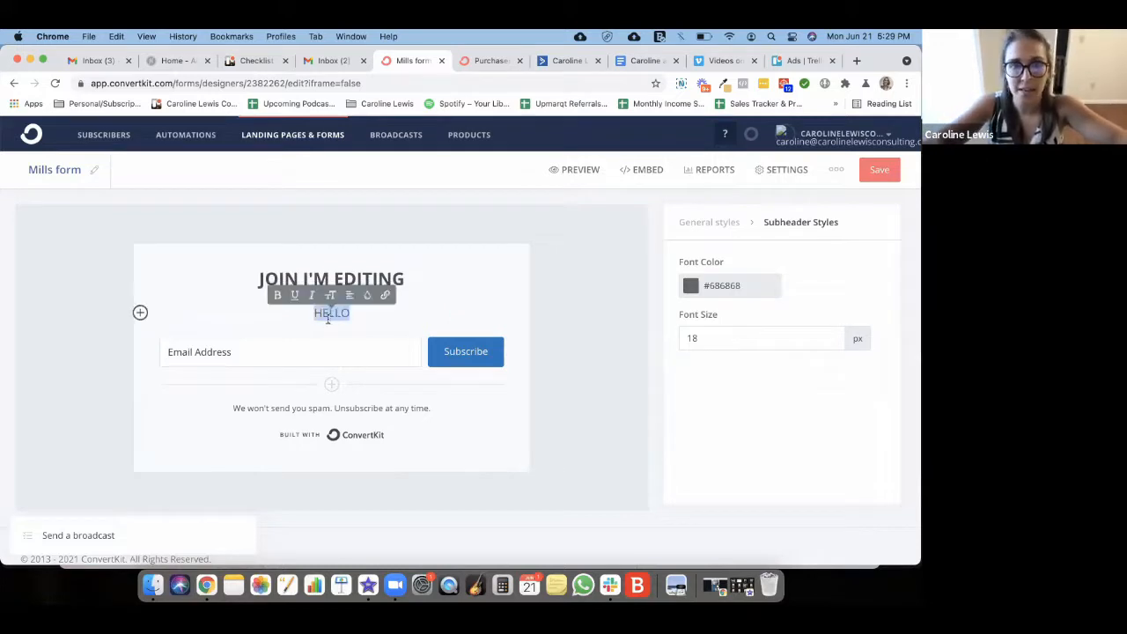
Replace the guarantee text beneath the email field with "WE DON'T LIKE SPAM!"
{"action": "triple_click", "coordinate": [276, 407]}
{"action": "type", "text": "WE "}
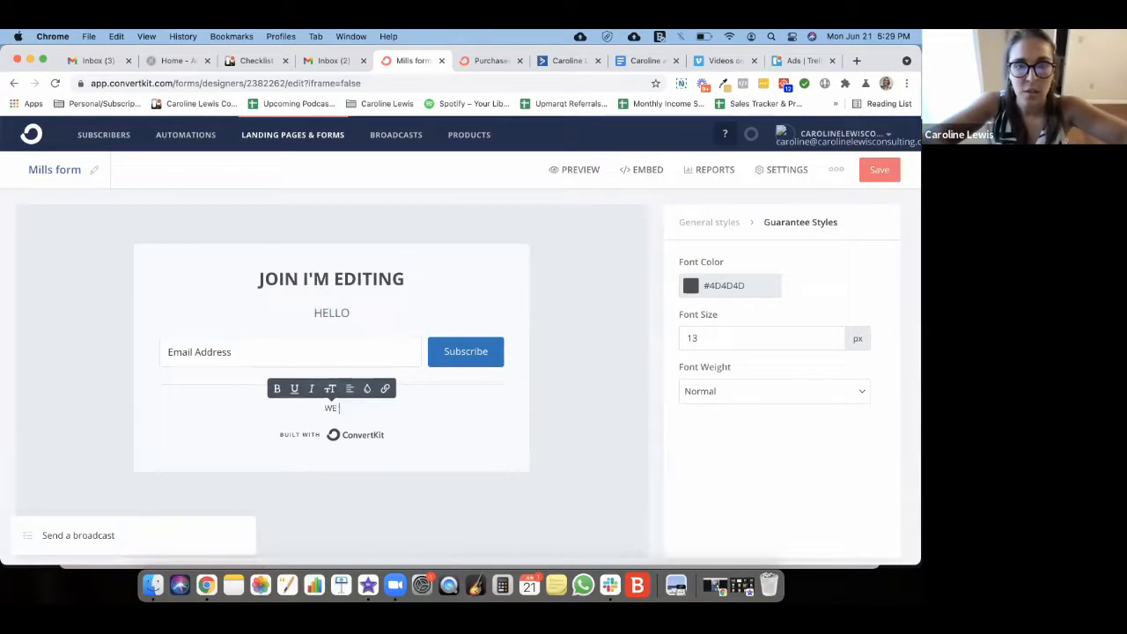
{"action": "type", "text": "DON'T LIKE SPAM"}
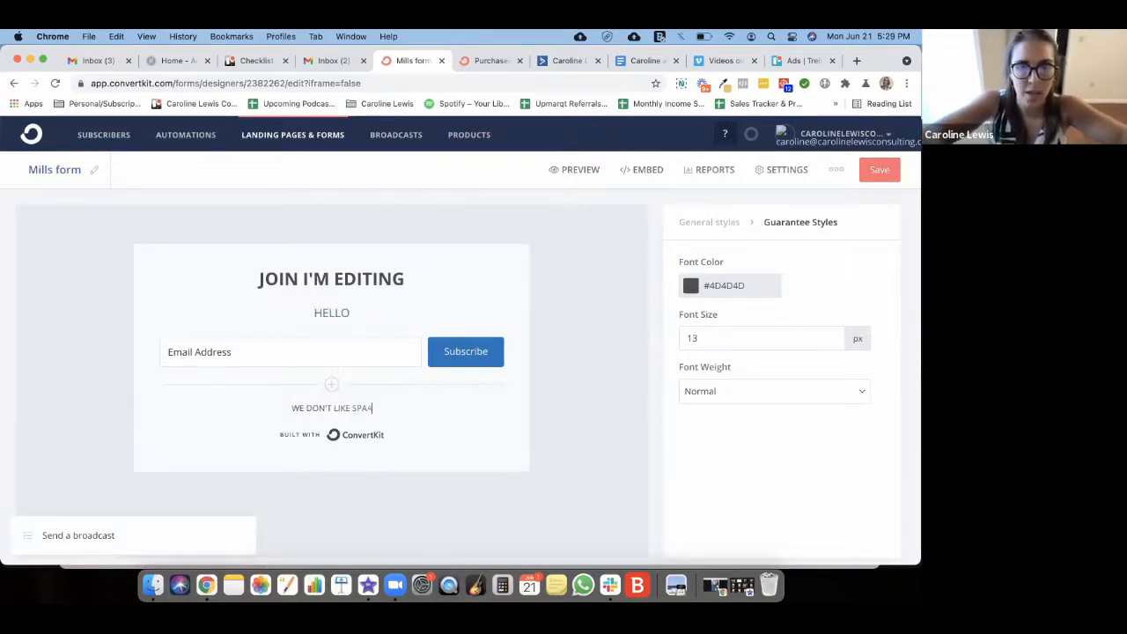
{"action": "type", "text": "!"}
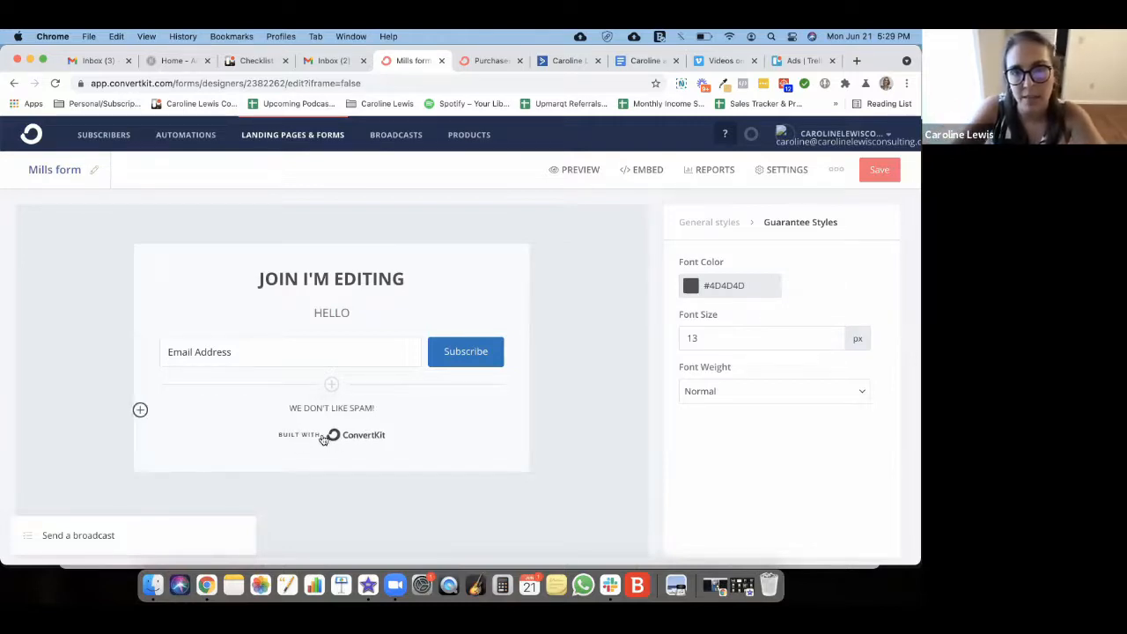
Change the Subscribe button's label to "SIGN ME UP!"
{"action": "left_click", "coordinate": [315, 351]}
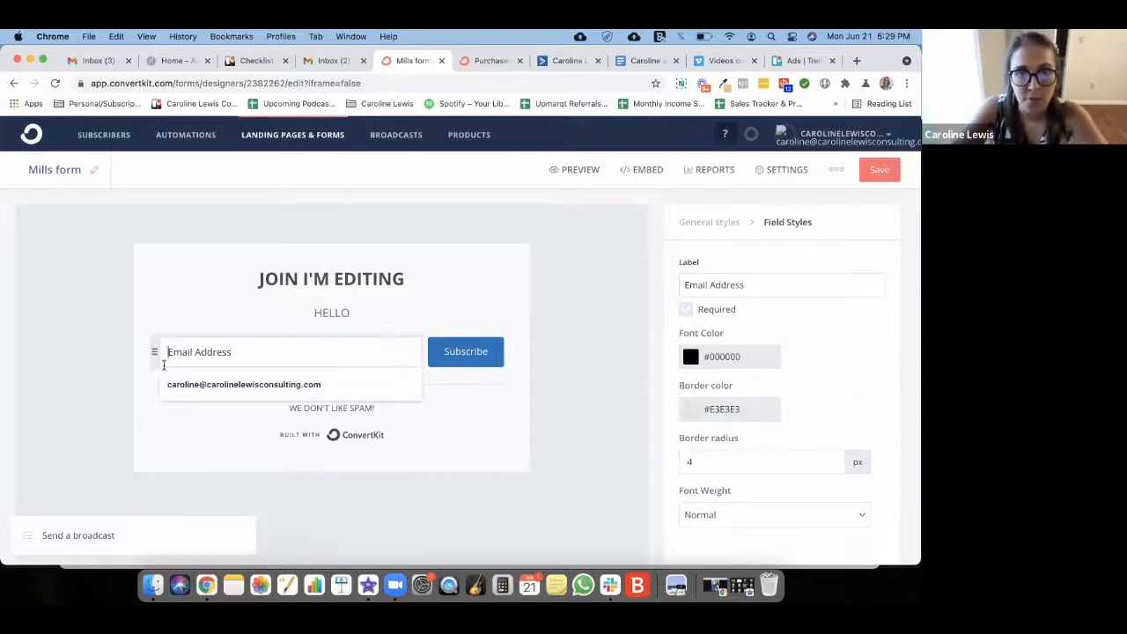
{"action": "left_click", "coordinate": [438, 343]}
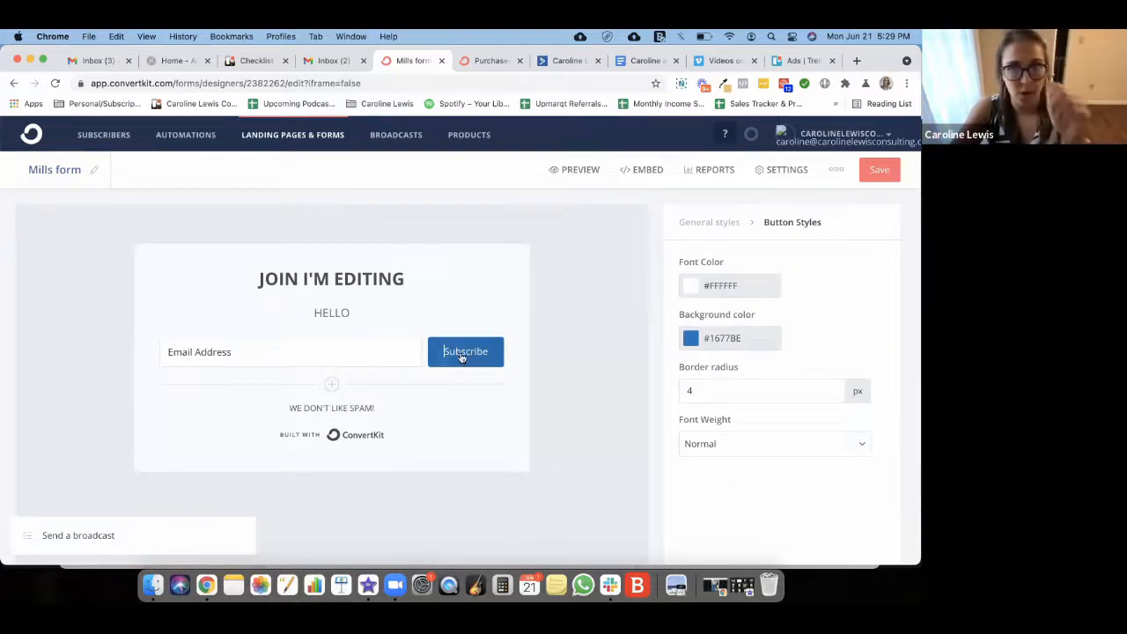
{"action": "double_click", "coordinate": [462, 354]}
{"action": "type", "text": "SIGN M"}
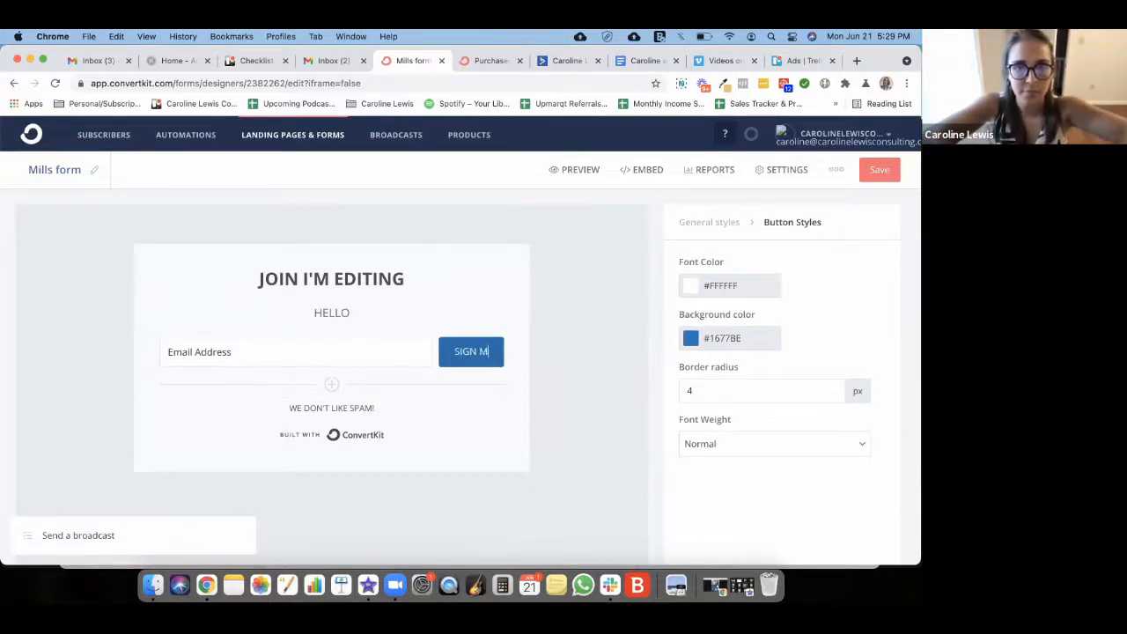
{"action": "type", "text": "E UP!"}
{"action": "left_click", "coordinate": [384, 346]}
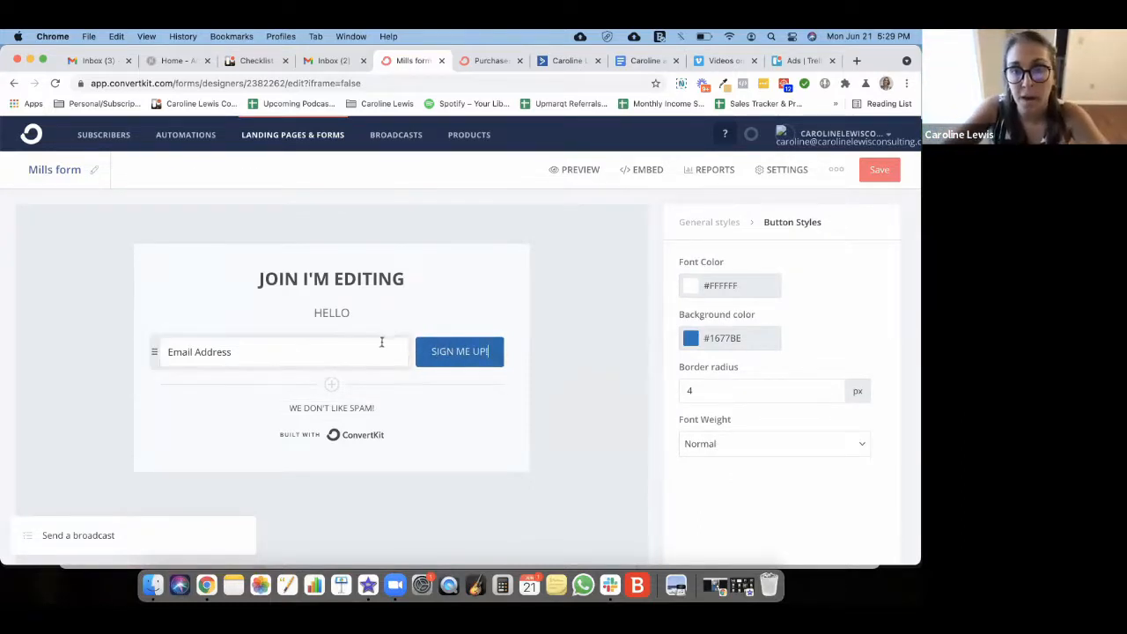
Change the sign-up button's background color to the purple #543673
{"action": "left_click", "coordinate": [440, 350]}
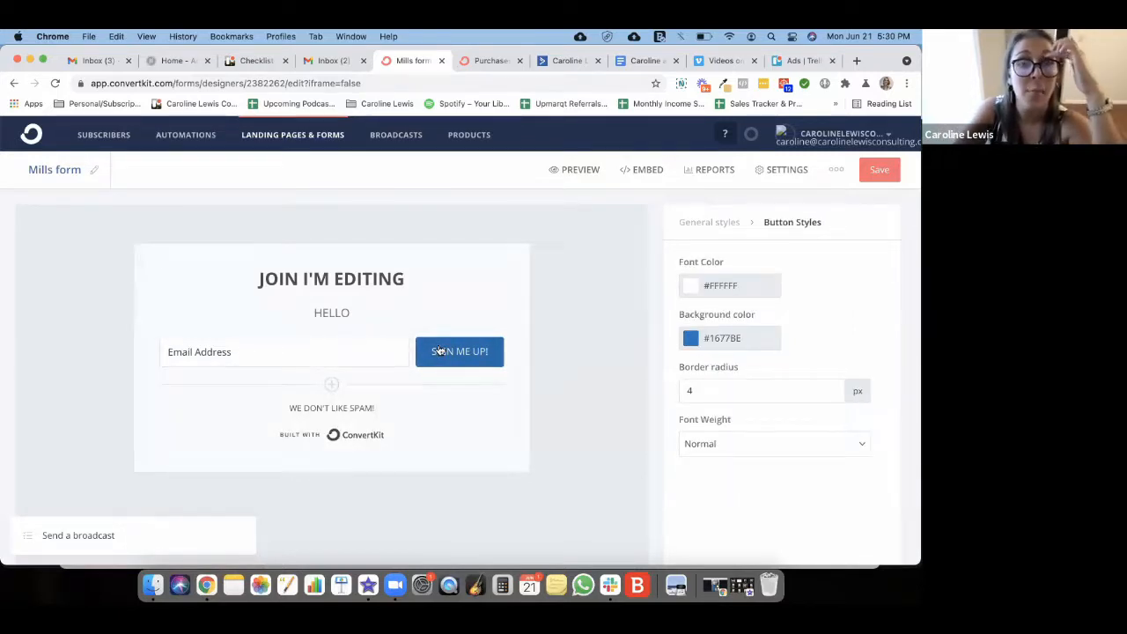
{"action": "left_click", "coordinate": [689, 343]}
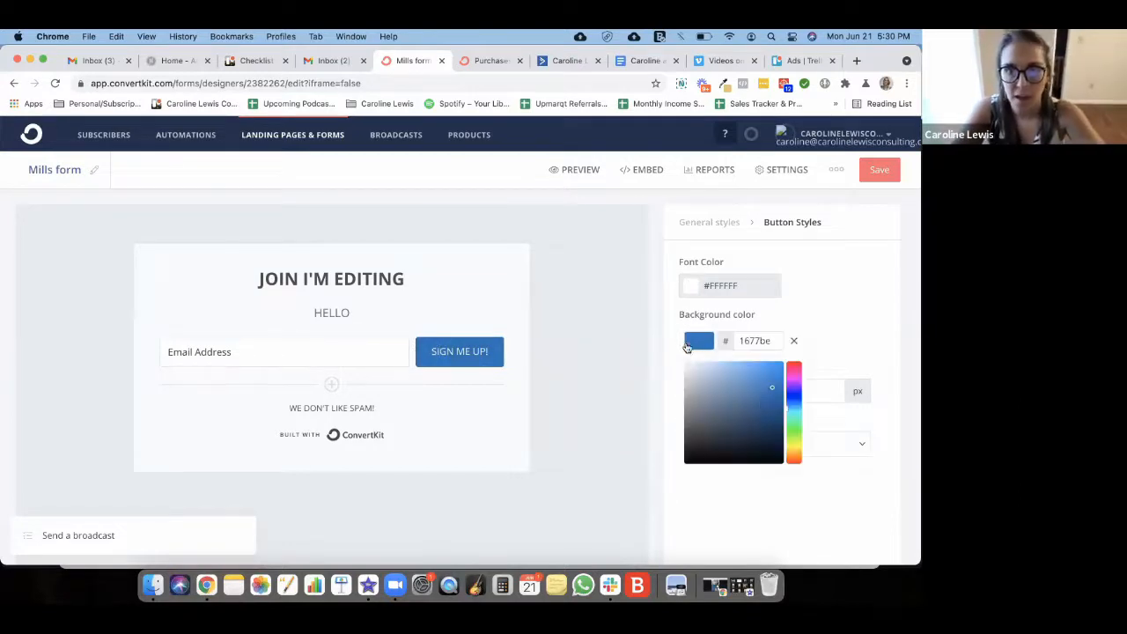
{"action": "left_click", "coordinate": [793, 390]}
{"action": "mouse_move", "coordinate": [773, 388]}
{"action": "left_mouse_down"}
{"action": "mouse_move", "coordinate": [766, 355]}
{"action": "mouse_move", "coordinate": [725, 429]}
{"action": "mouse_move", "coordinate": [737, 417]}
{"action": "left_mouse_up"}
{"action": "left_click", "coordinate": [800, 325]}
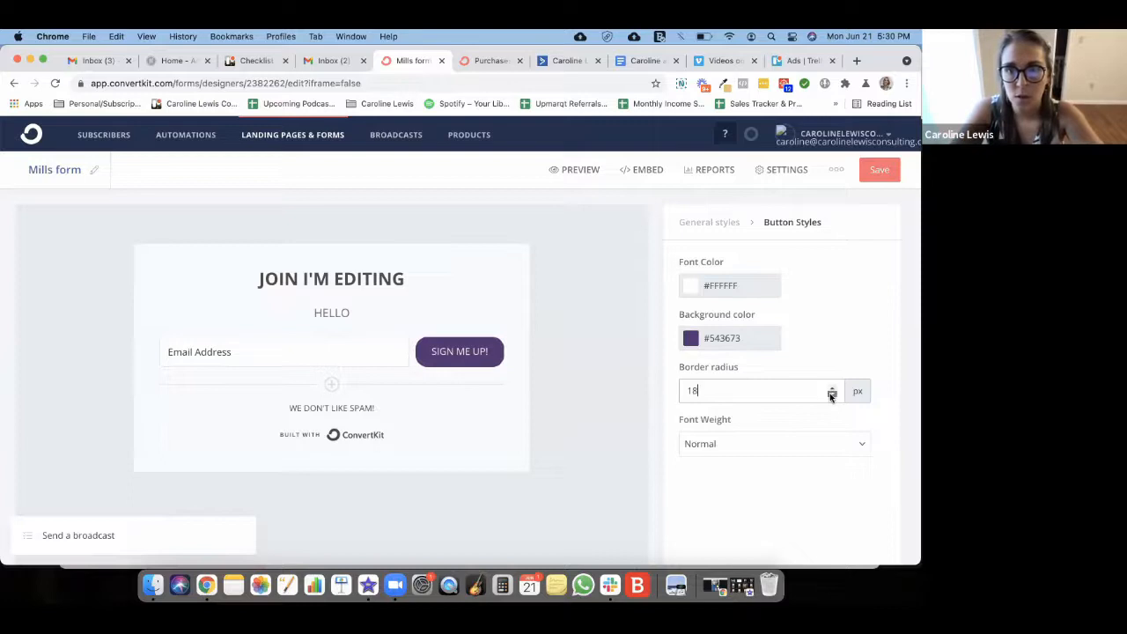
Set the sign-up button's border radius to 5 px and its font weight to Normal
{"action": "left_click", "coordinate": [831, 395]}
{"action": "left_click", "coordinate": [767, 445]}
{"action": "left_click", "coordinate": [717, 487]}
{"action": "left_click", "coordinate": [717, 449]}
{"action": "left_click", "coordinate": [707, 465]}
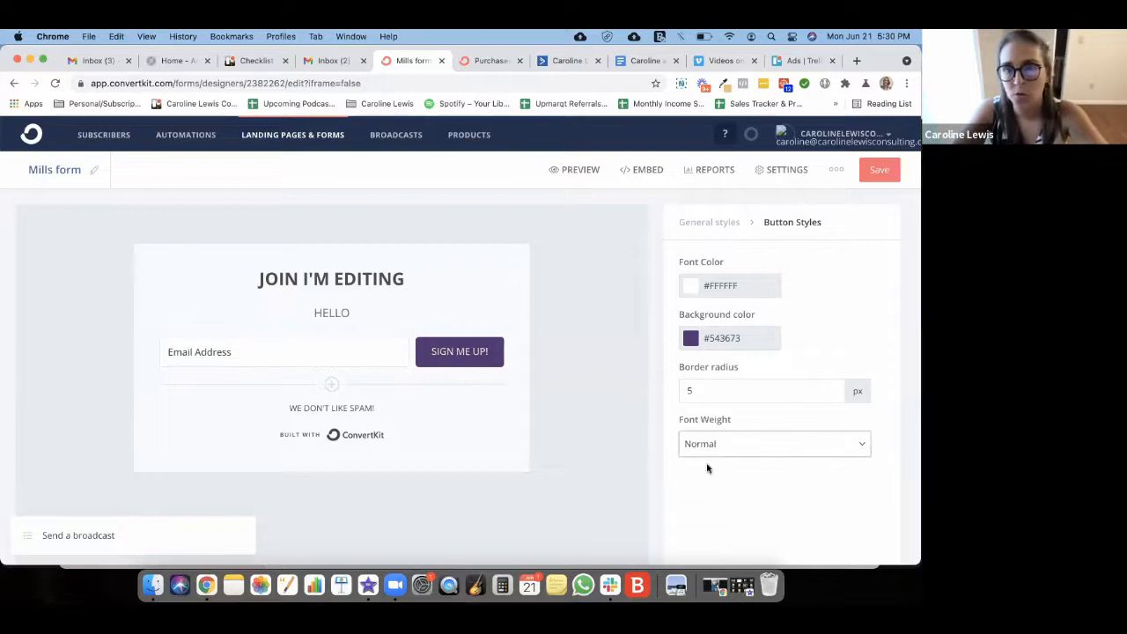
Change the form's overall background color to the near-white #FCFCFC in its general styles
{"action": "left_click", "coordinate": [701, 226]}
{"action": "scroll", "coordinate": [702, 293], "scroll_direction": "down", "scroll_amount": 1}
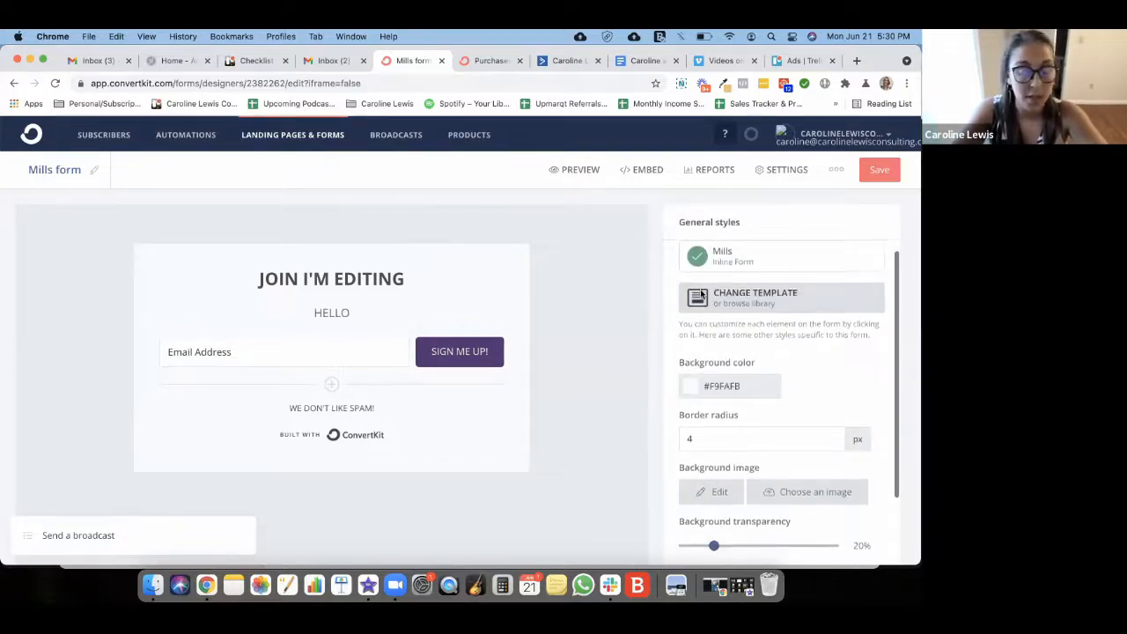
{"action": "scroll", "coordinate": [704, 264], "scroll_direction": "down", "scroll_amount": 5}
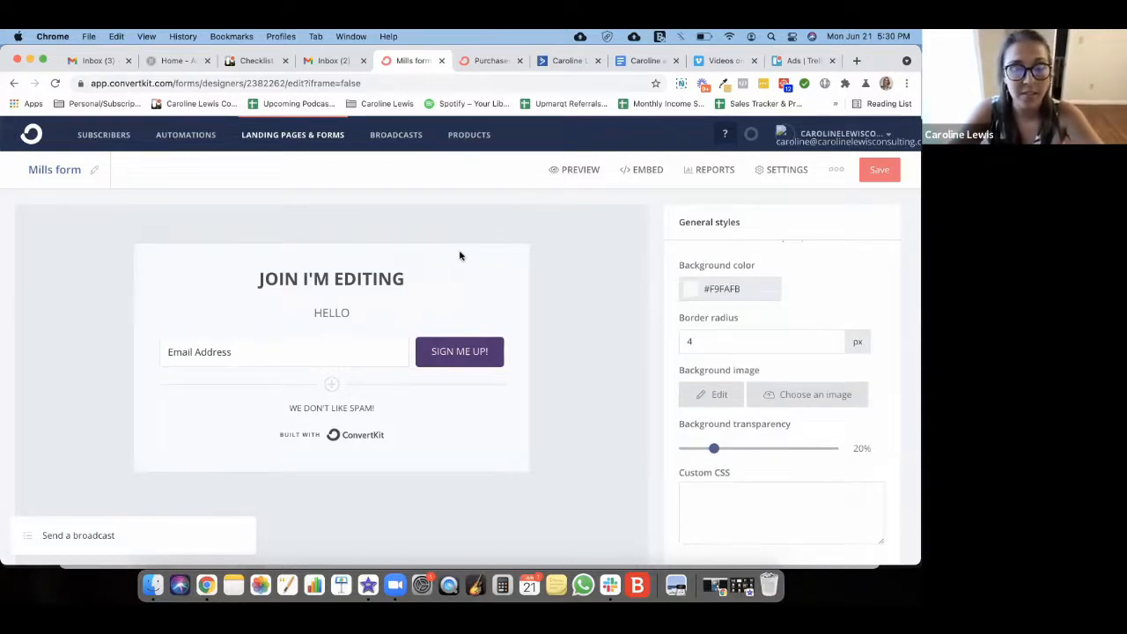
{"action": "left_click", "coordinate": [692, 292]}
{"action": "left_click_drag", "start_coordinate": [713, 402], "coordinate": [674, 317]}
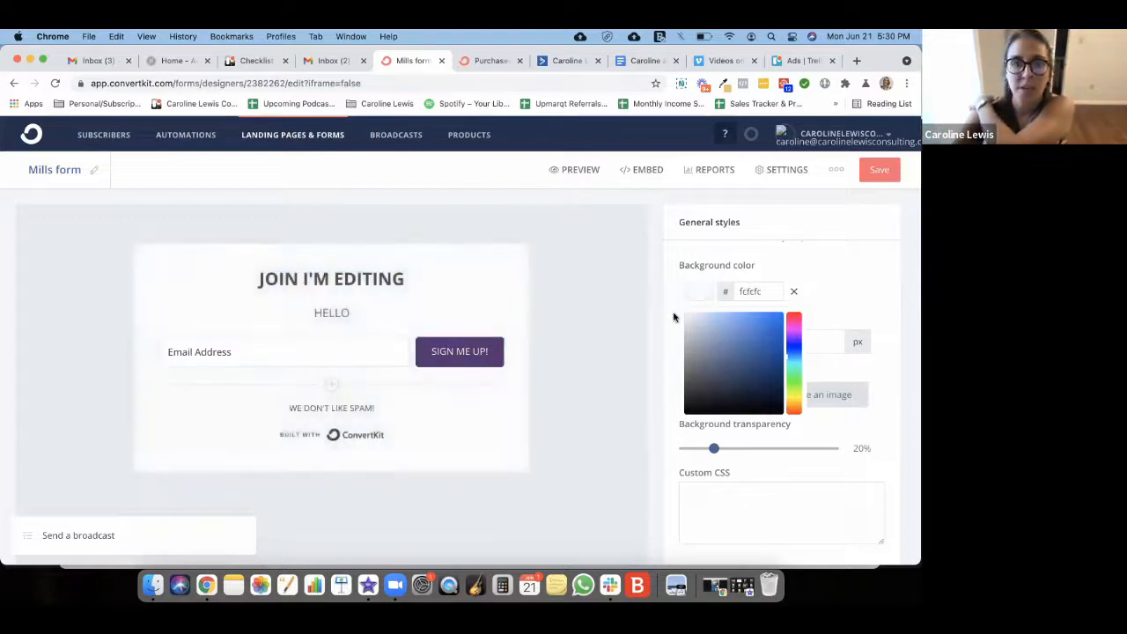
{"action": "triple_click", "coordinate": [678, 276]}
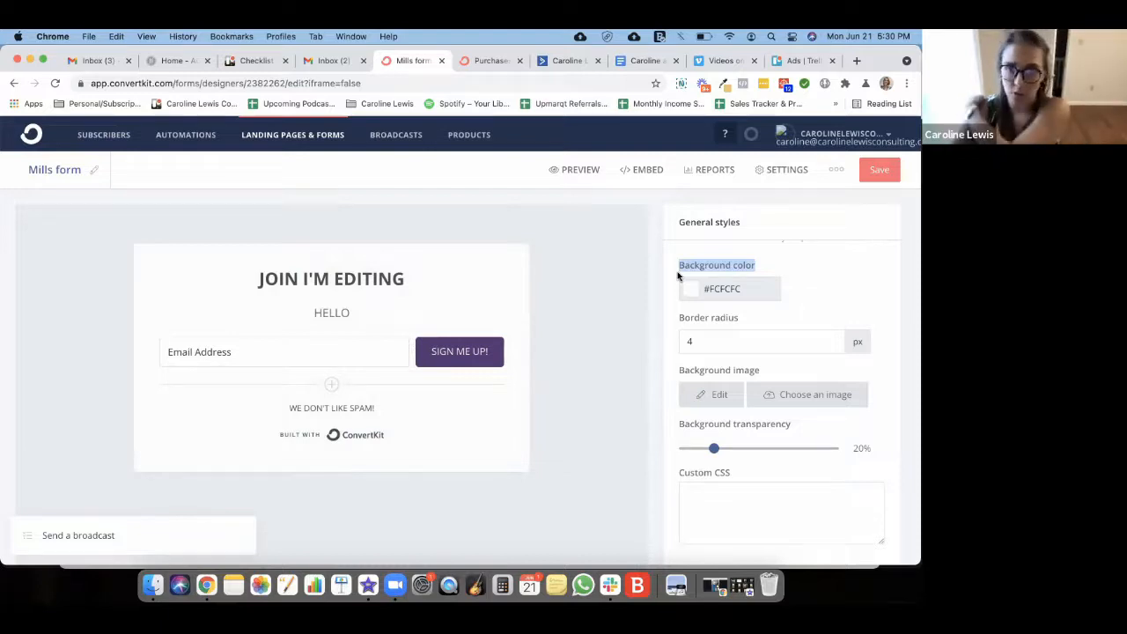
Review the form's background image, transparency and custom CSS options, plus the Email Address field's style settings
{"action": "scroll", "coordinate": [678, 276], "scroll_direction": "down", "scroll_amount": 2}
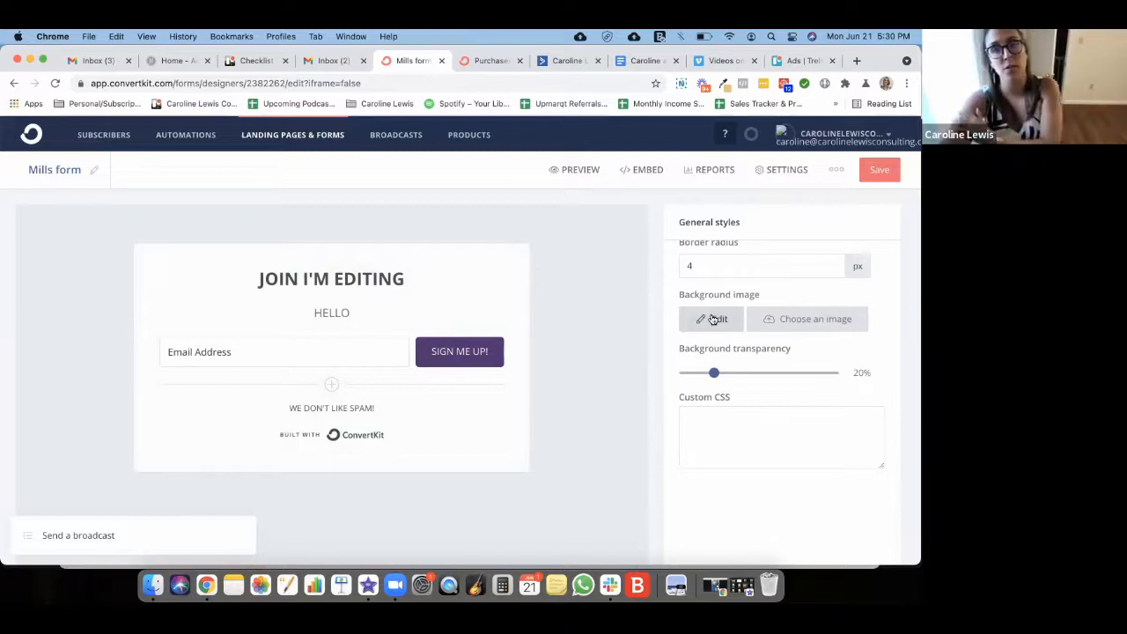
{"action": "scroll", "coordinate": [706, 396], "scroll_direction": "down", "scroll_amount": 1}
{"action": "left_click", "coordinate": [705, 430]}
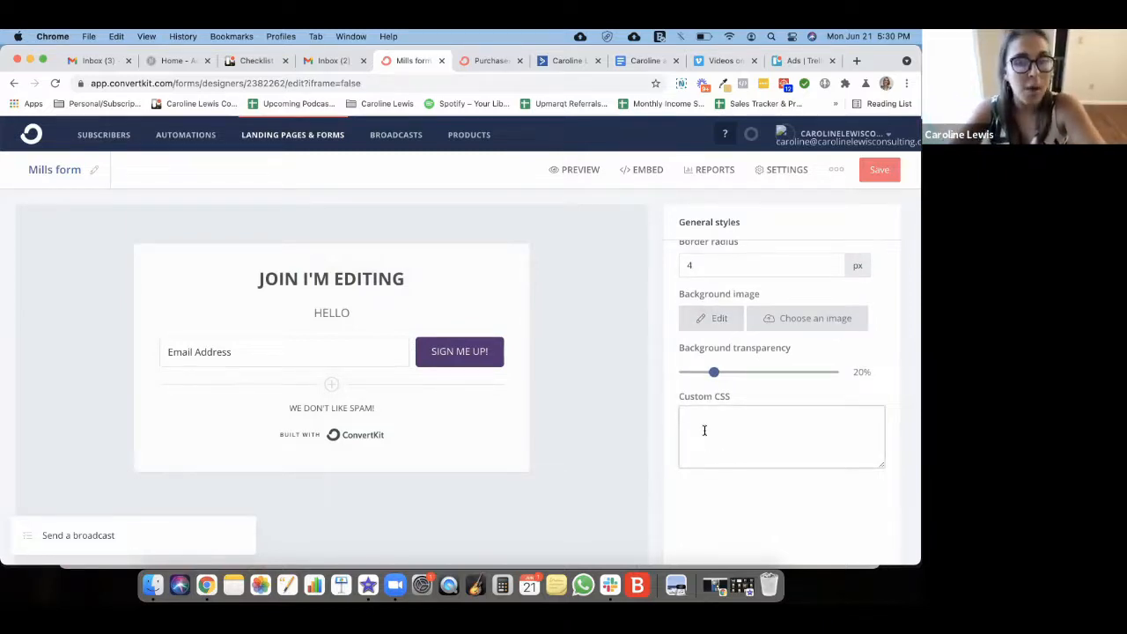
{"action": "scroll", "coordinate": [669, 390], "scroll_direction": "up", "scroll_amount": 3}
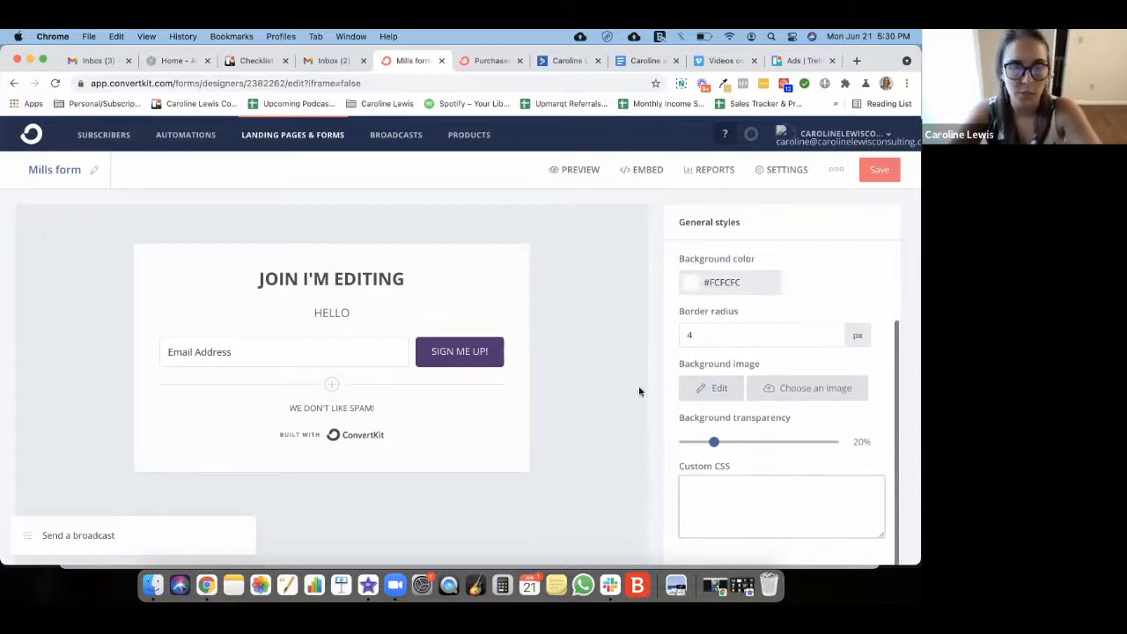
{"action": "left_click", "coordinate": [313, 355]}
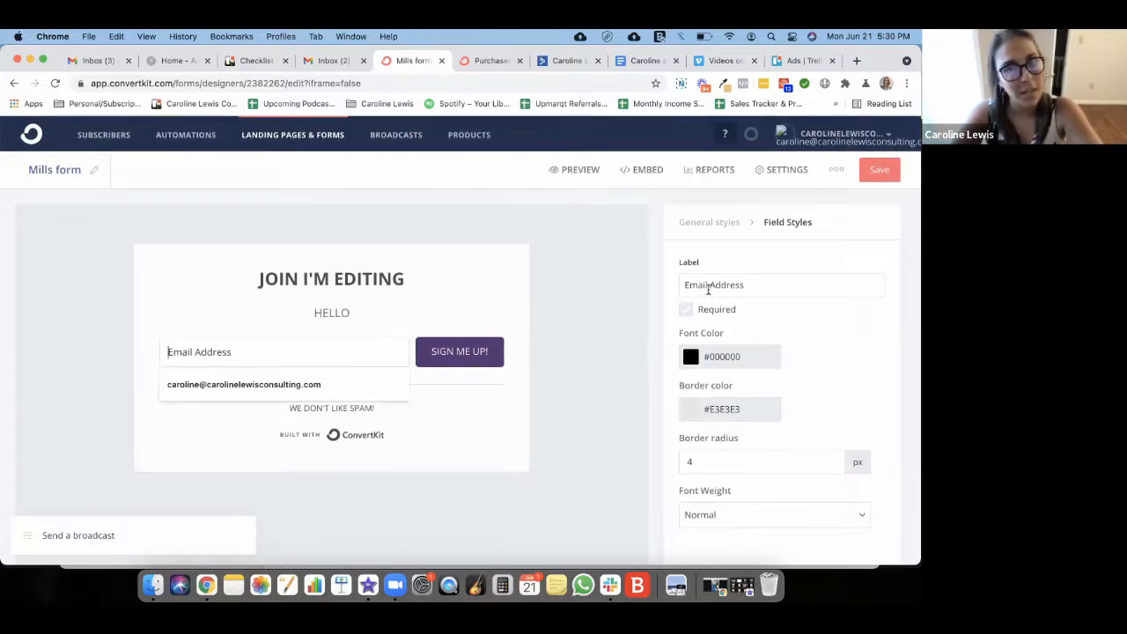
{"action": "scroll", "coordinate": [757, 321], "scroll_direction": "down", "scroll_amount": 2}
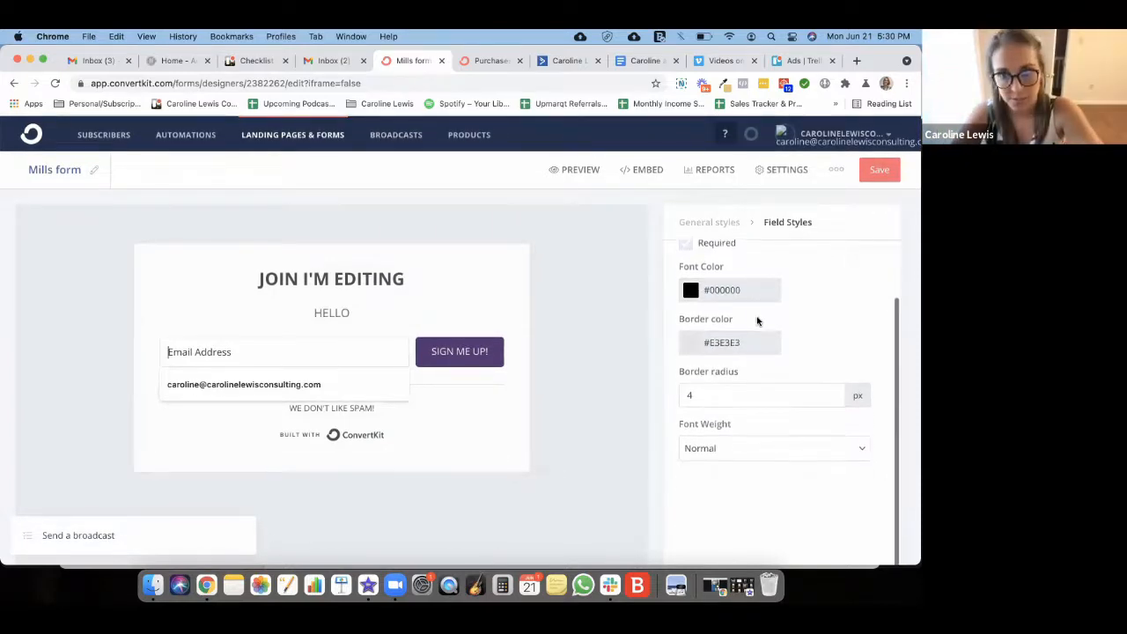
Review the form's general styles, including the template, border radius, background image and custom CSS options
{"action": "scroll", "coordinate": [757, 321], "scroll_direction": "up", "scroll_amount": 2}
{"action": "left_click", "coordinate": [723, 222]}
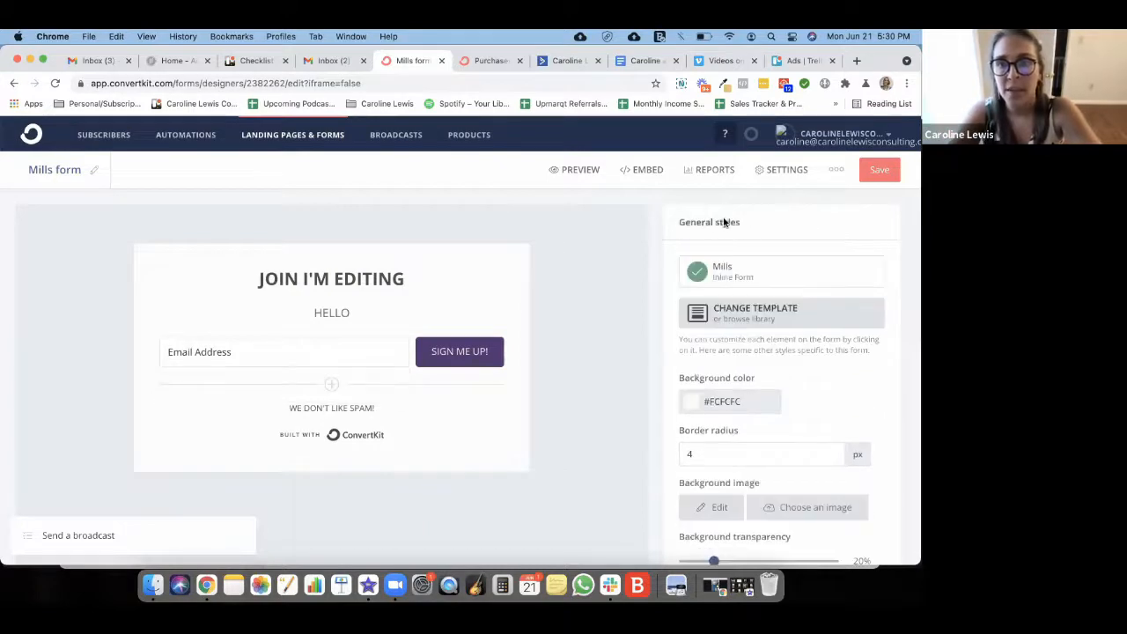
{"action": "scroll", "coordinate": [726, 315], "scroll_direction": "down", "scroll_amount": 5}
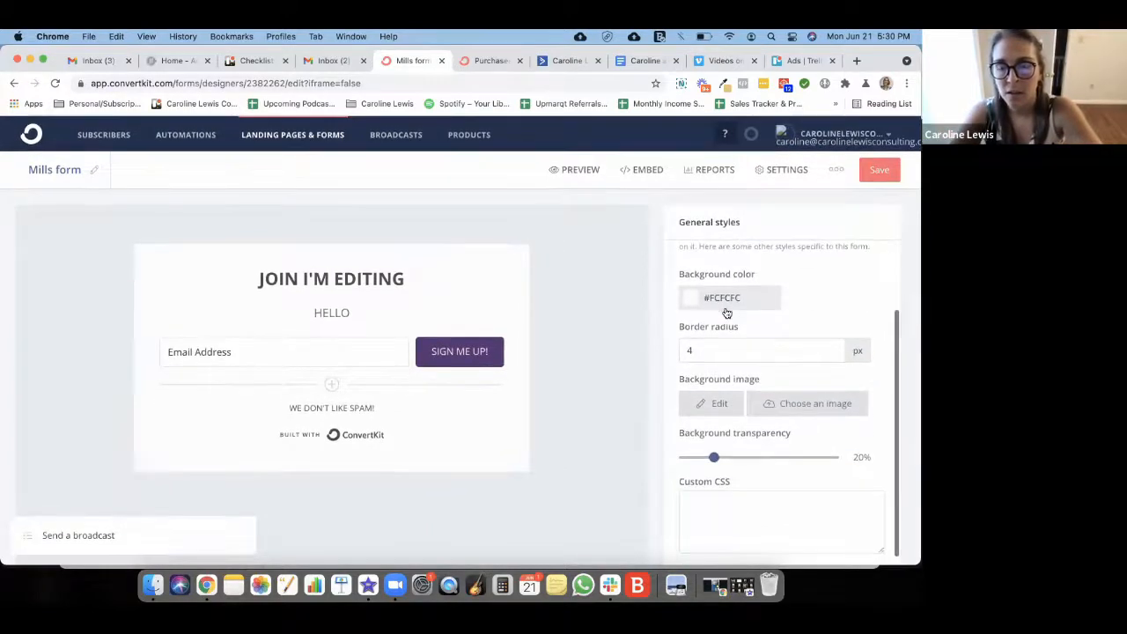
{"action": "scroll", "coordinate": [726, 315], "scroll_direction": "up", "scroll_amount": 5}
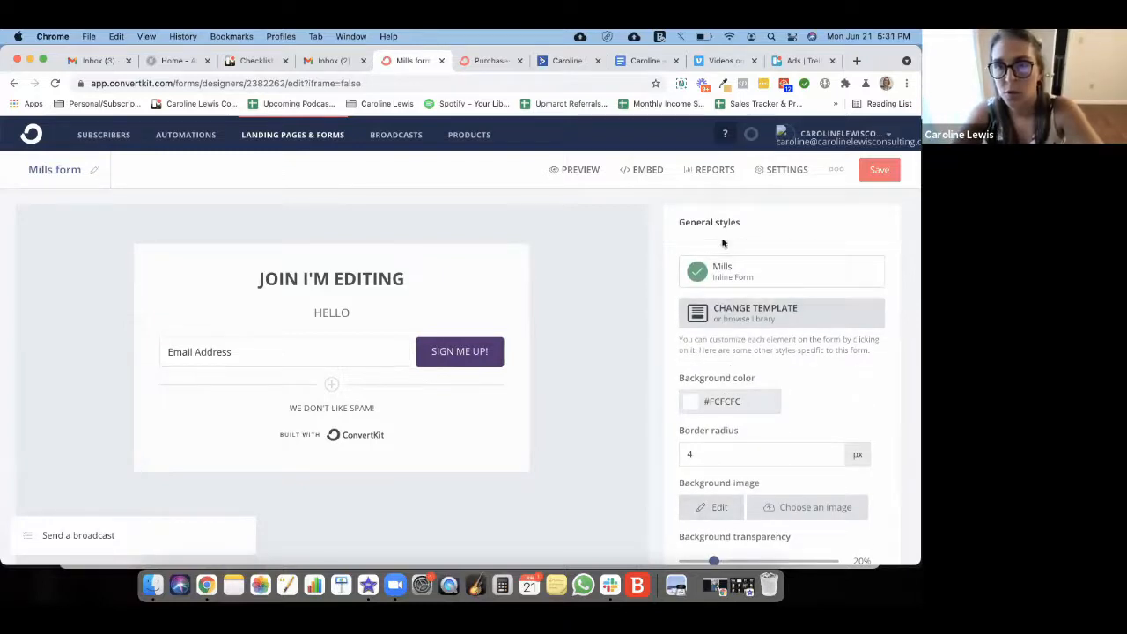
Add a custom field to the form, save it as First Name and make it required
{"action": "left_click", "coordinate": [331, 383]}
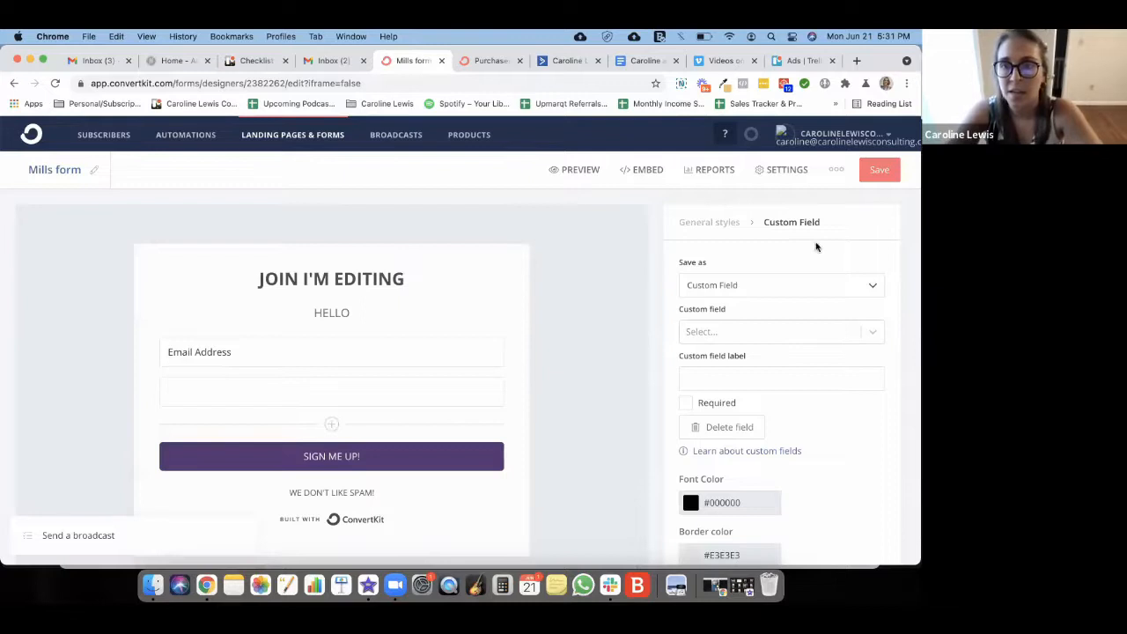
{"action": "left_click", "coordinate": [782, 281]}
{"action": "left_click", "coordinate": [761, 282]}
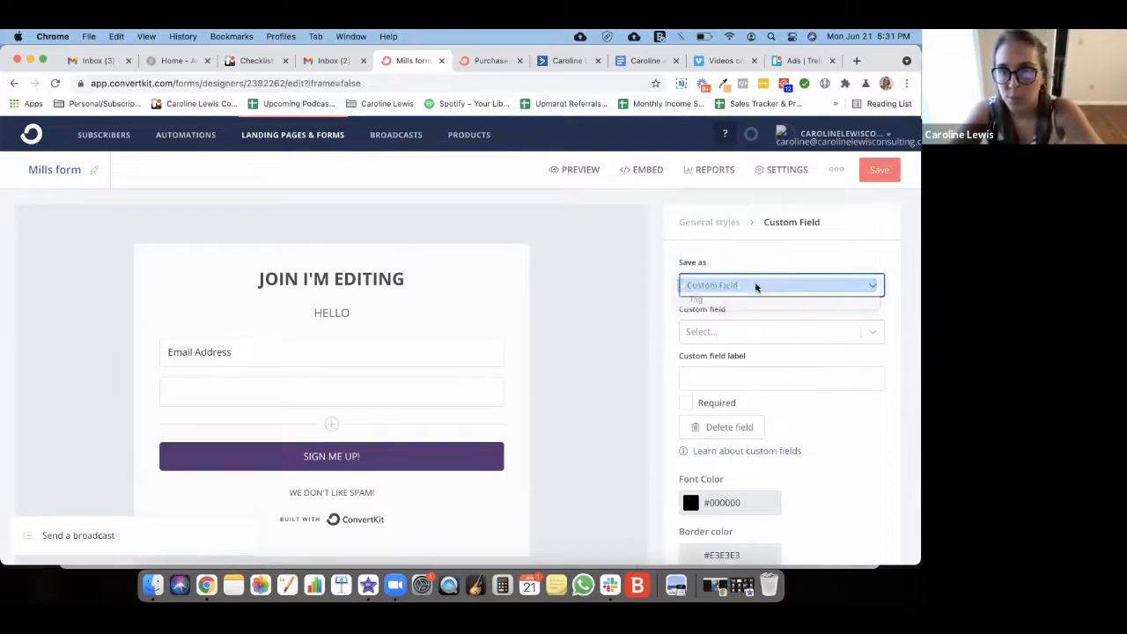
{"action": "left_click", "coordinate": [702, 331]}
{"action": "left_click", "coordinate": [724, 364]}
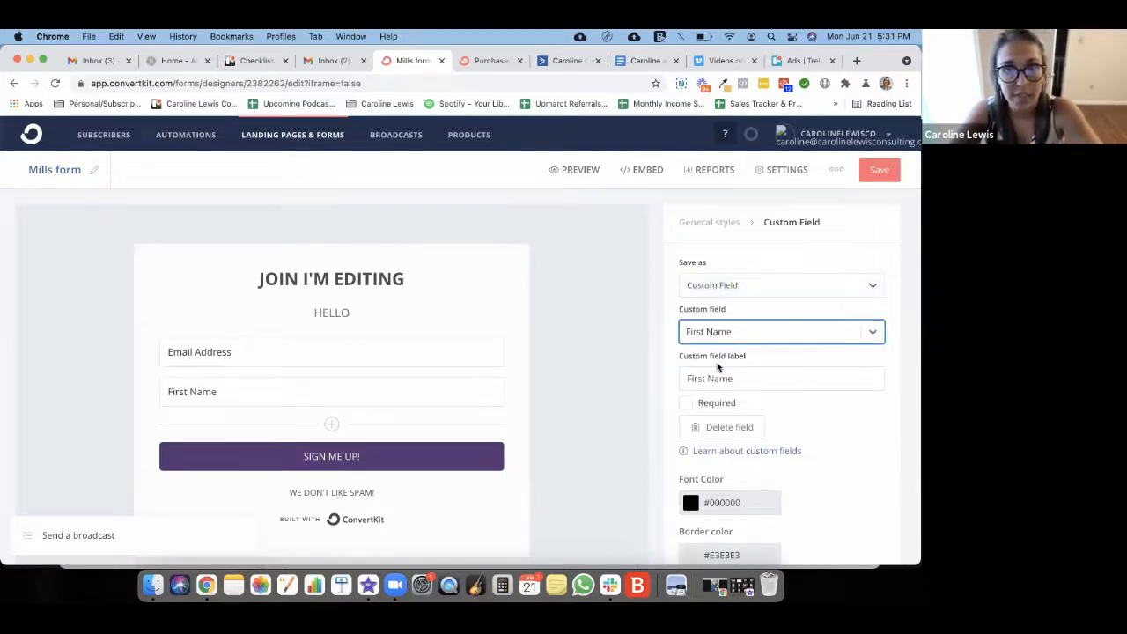
{"action": "left_click", "coordinate": [685, 403]}
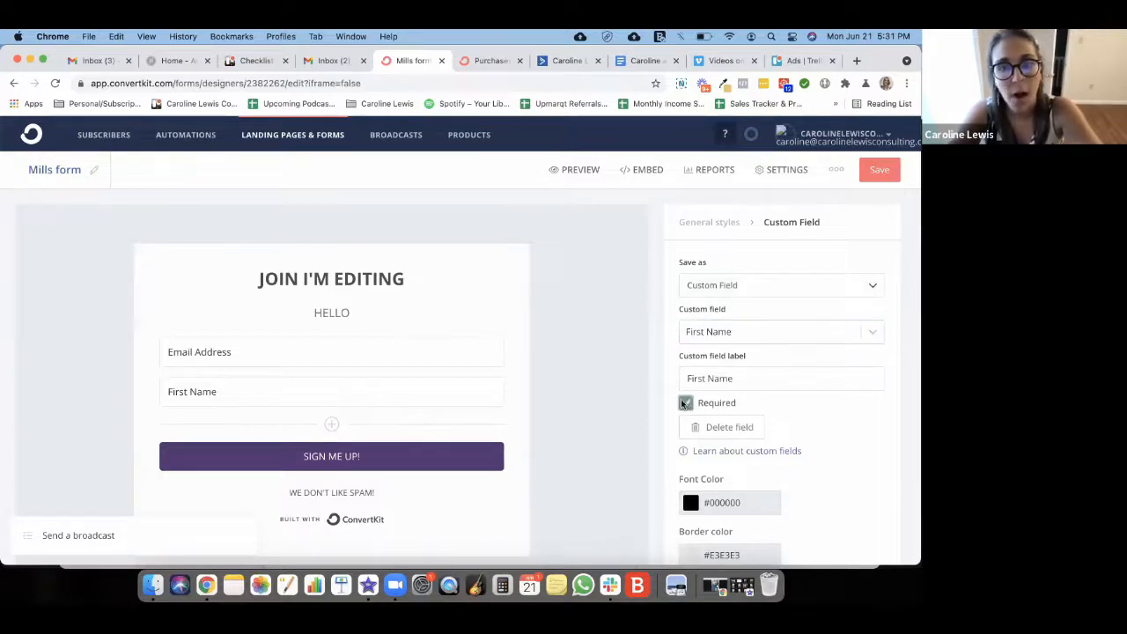
{"action": "scroll", "coordinate": [683, 403], "scroll_direction": "down", "scroll_amount": 3}
Add another field below First Name and create a new custom field named "Phone Number" for it
{"action": "left_click", "coordinate": [331, 423]}
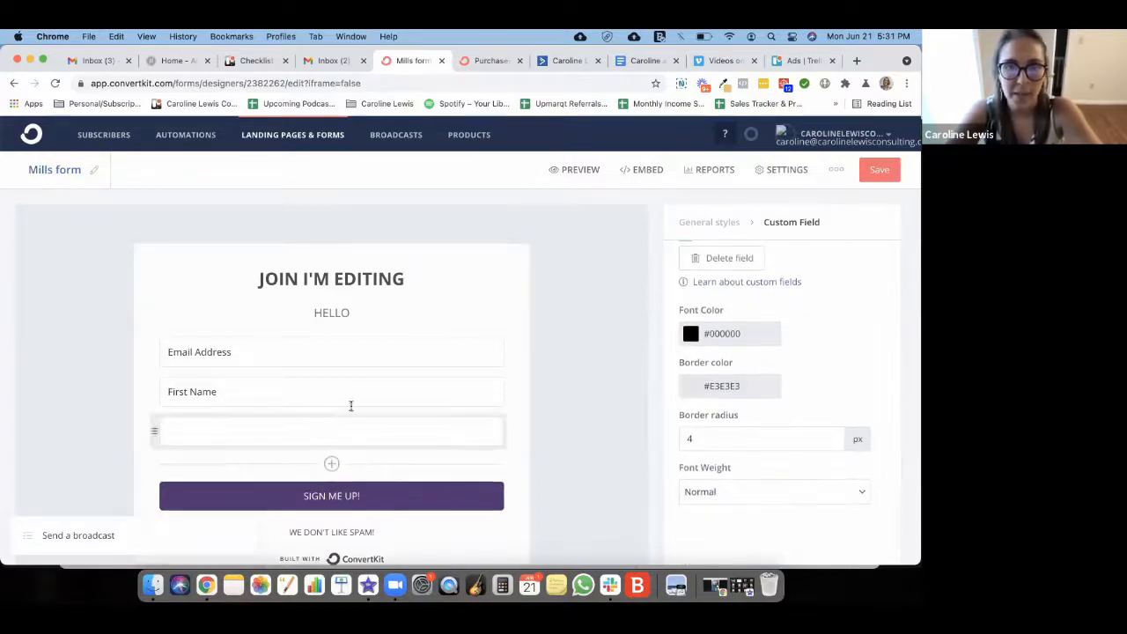
{"action": "left_click", "coordinate": [720, 283]}
{"action": "left_click", "coordinate": [720, 283]}
{"action": "left_click", "coordinate": [711, 334]}
{"action": "scroll", "coordinate": [711, 387], "scroll_direction": "down", "scroll_amount": 1}
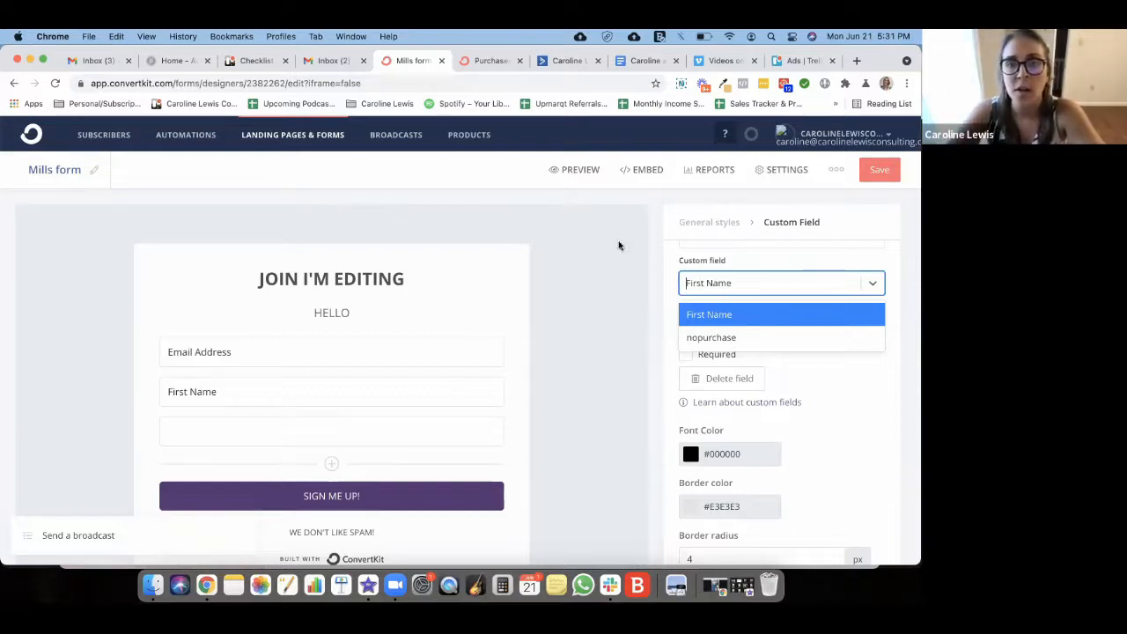
{"action": "type", "text": "Ph"}
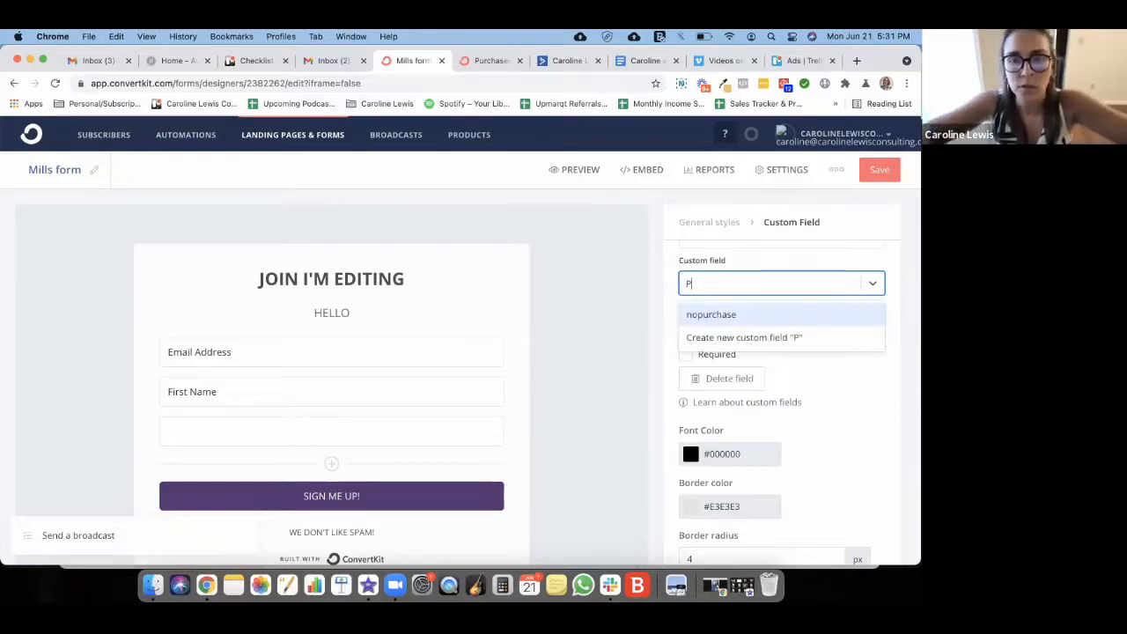
{"action": "key", "text": "BackSpace"}
{"action": "key", "text": "BackSpace"}
{"action": "type", "text": "Phon"}
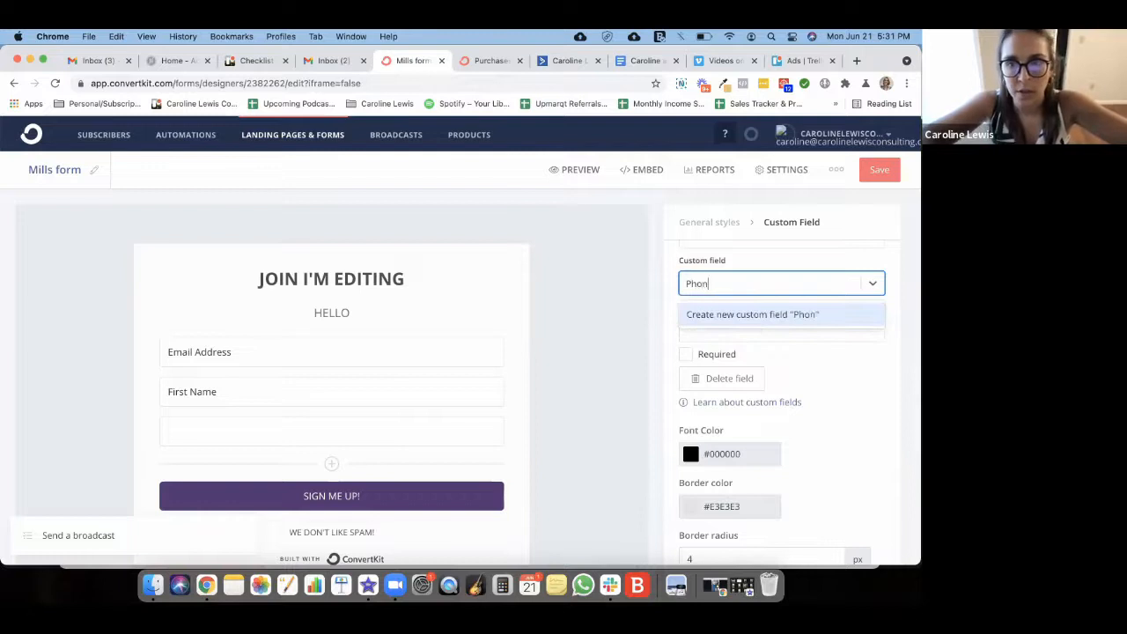
{"action": "type", "text": "e Number"}
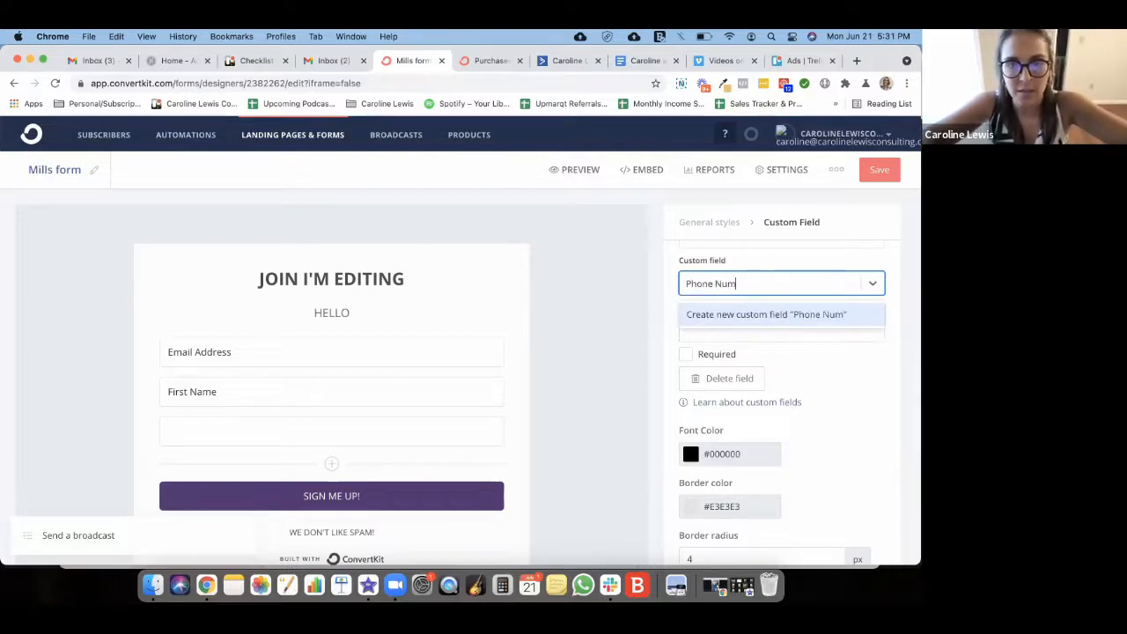
{"action": "left_click", "coordinate": [752, 315]}
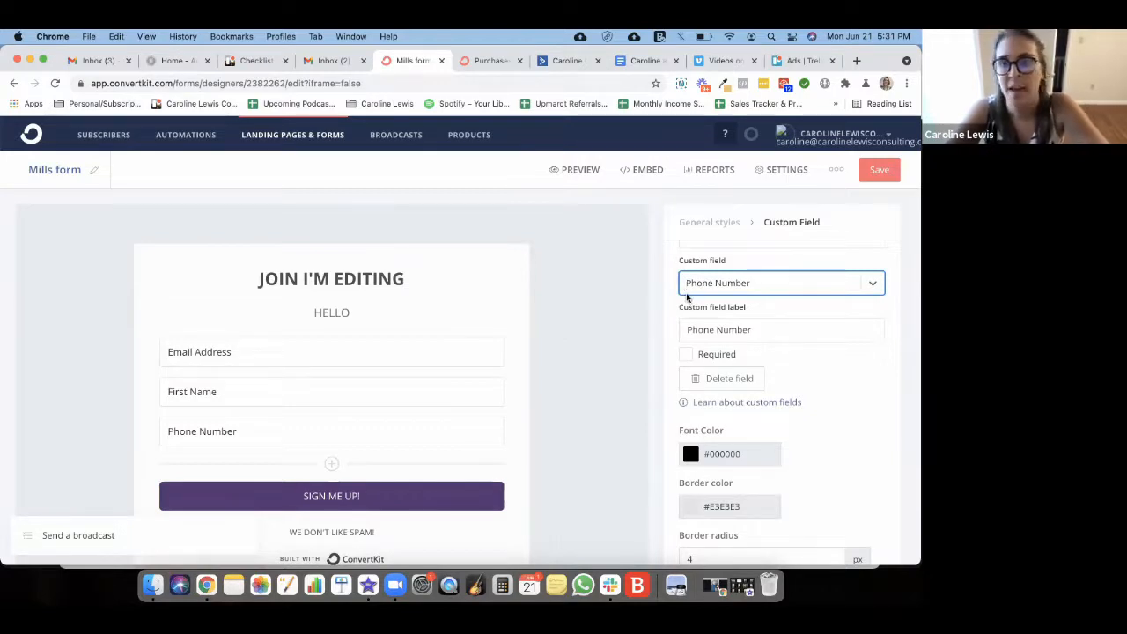
Keep the Phone Number field optional, check its style options and save the form
{"action": "left_click", "coordinate": [687, 355]}
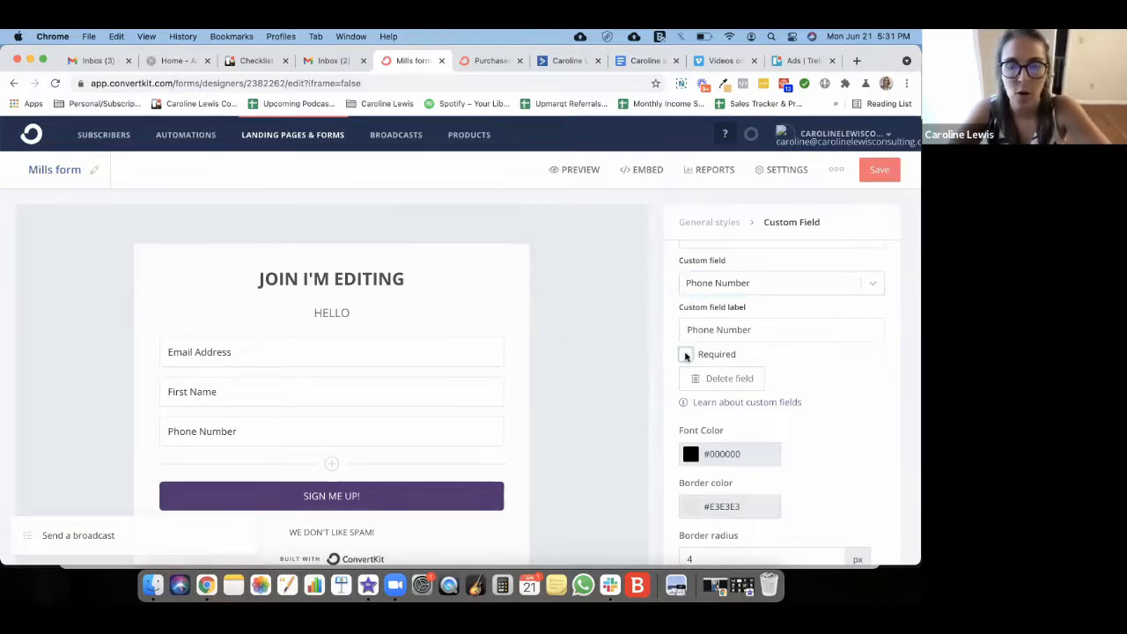
{"action": "scroll", "coordinate": [686, 356], "scroll_direction": "down", "scroll_amount": 2}
{"action": "scroll", "coordinate": [399, 232], "scroll_direction": "down", "scroll_amount": 2}
{"action": "scroll", "coordinate": [697, 361], "scroll_direction": "up", "scroll_amount": 1}
{"action": "scroll", "coordinate": [645, 319], "scroll_direction": "up", "scroll_amount": 2}
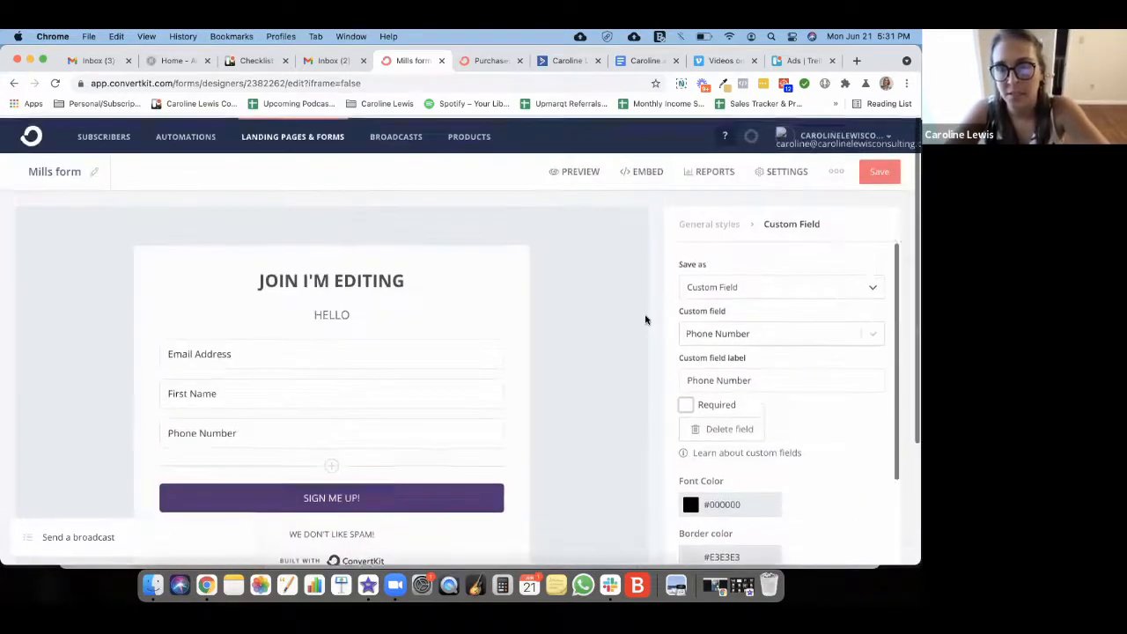
{"action": "left_click", "coordinate": [880, 172]}
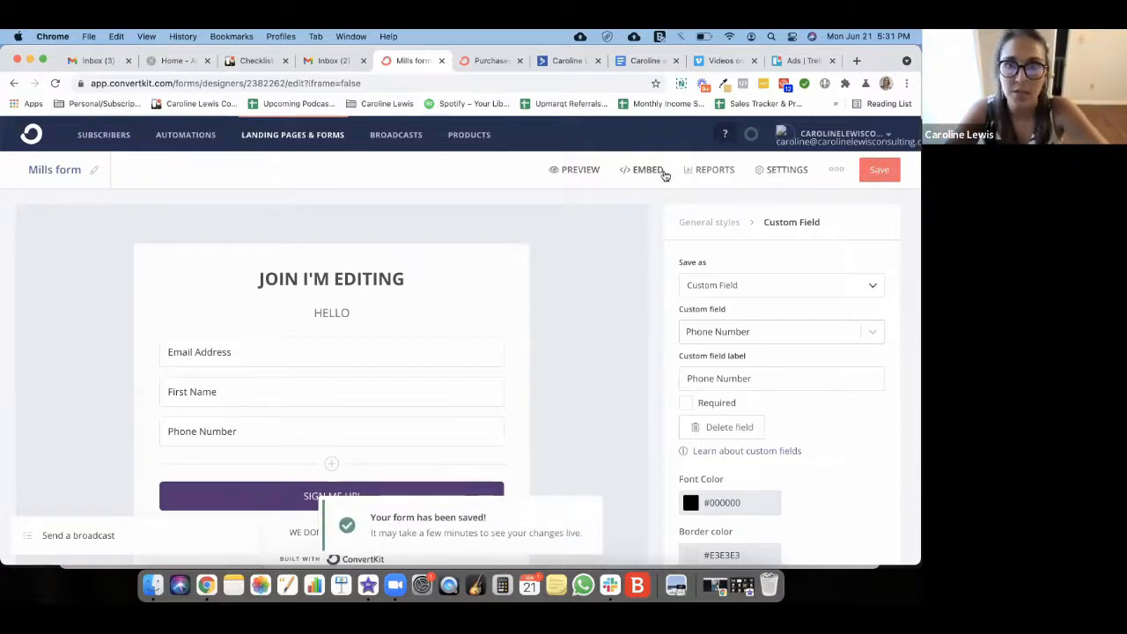
Set the form settings to redirect subscribers to an external page and look at the custom domain options
{"action": "left_click", "coordinate": [778, 170]}
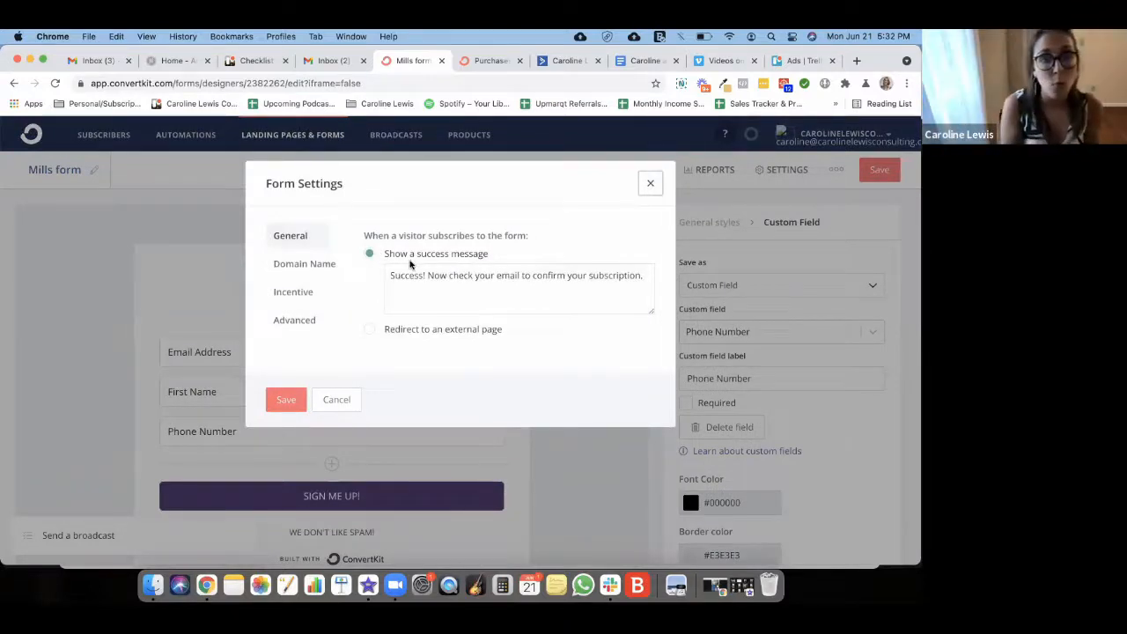
{"action": "left_click", "coordinate": [369, 330]}
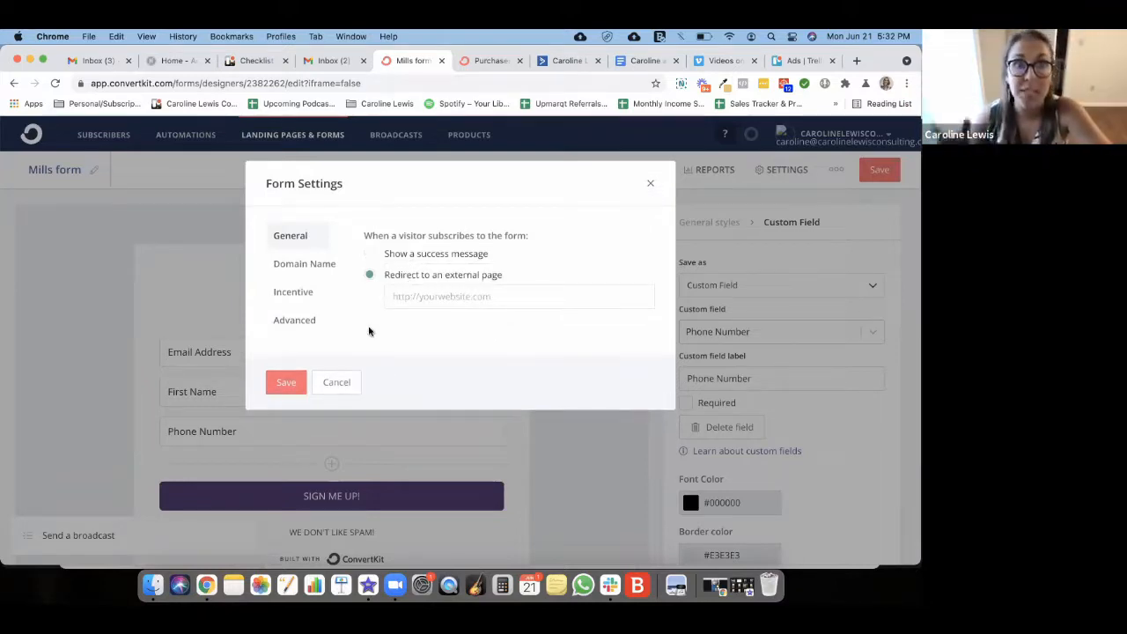
{"action": "left_click", "coordinate": [417, 299]}
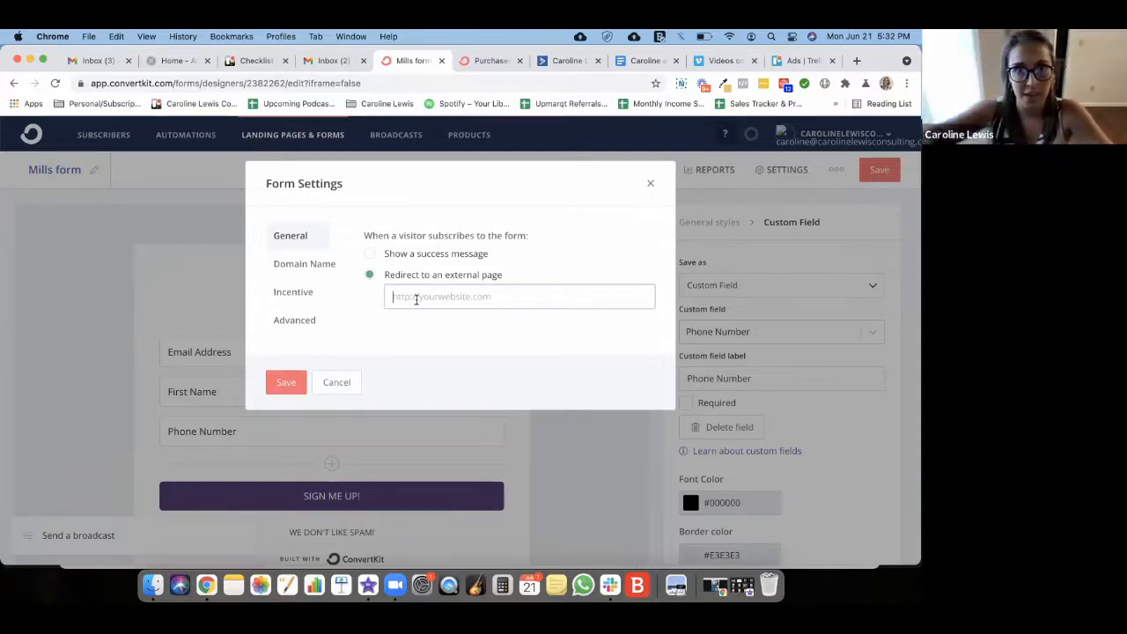
{"action": "left_click", "coordinate": [322, 266]}
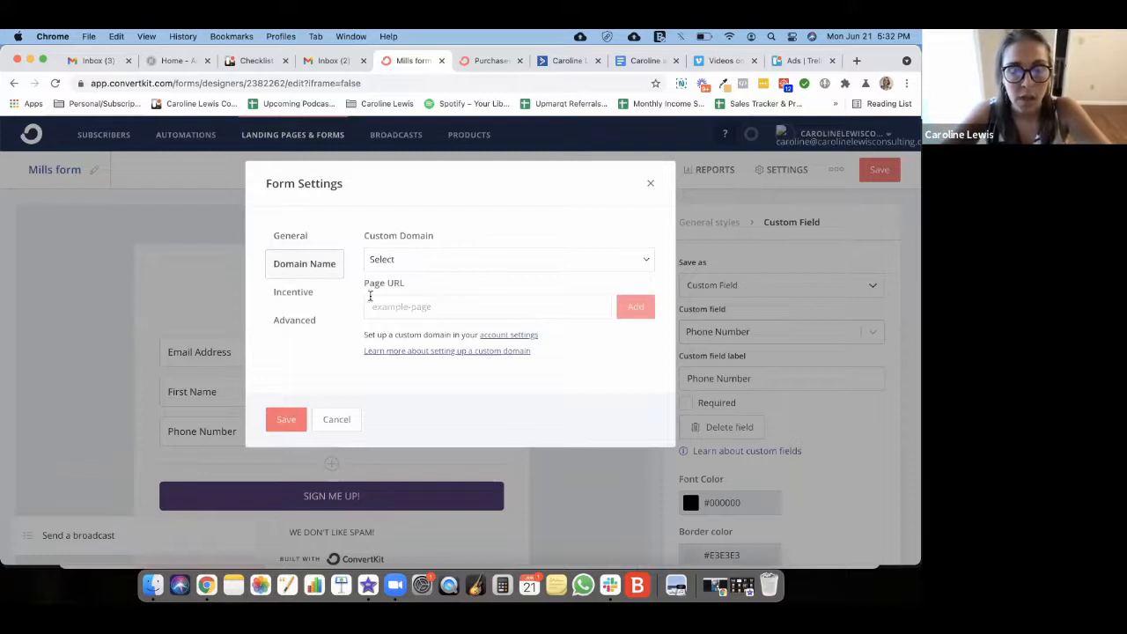
Switch off the incentive email in the form's incentive settings after trying out auto-confirmation of new subscribers
{"action": "left_click", "coordinate": [299, 304]}
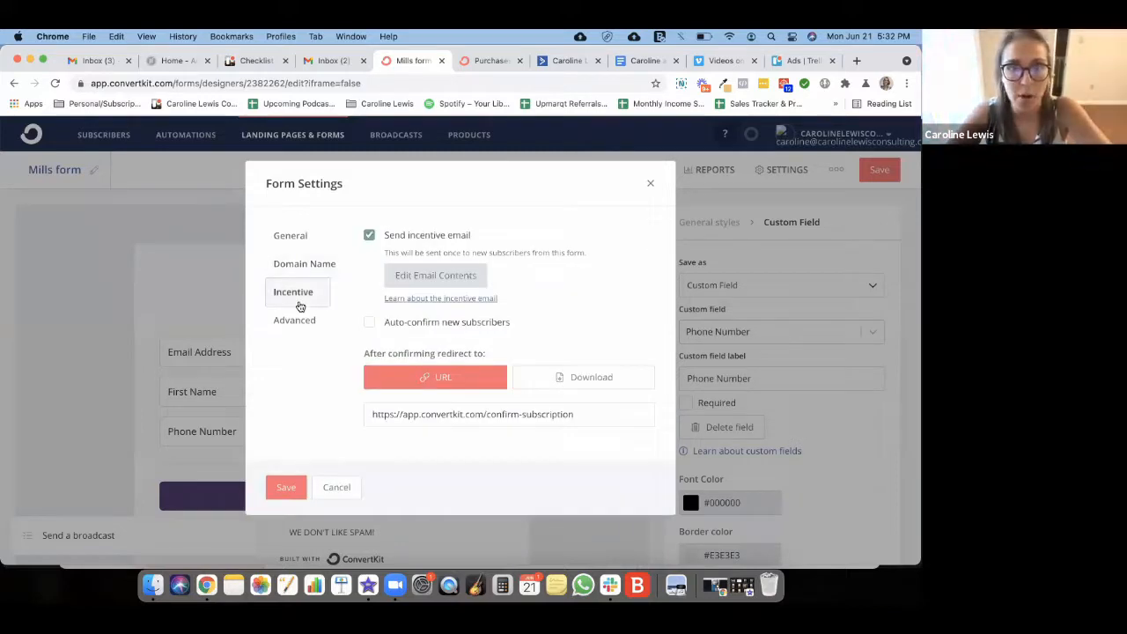
{"action": "left_click", "coordinate": [372, 241]}
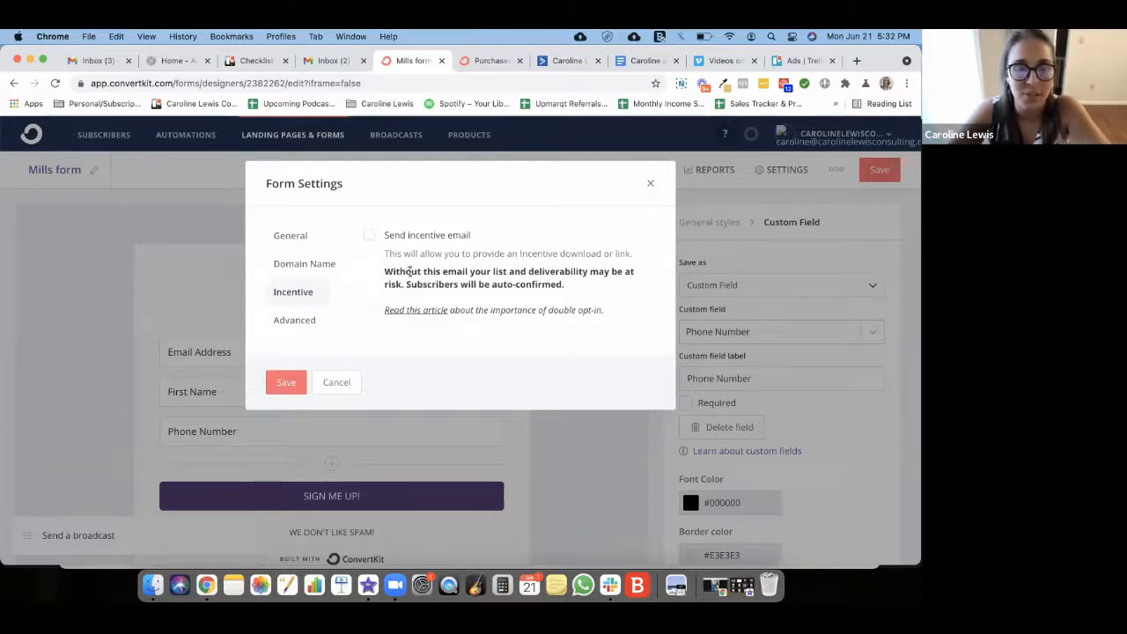
{"action": "left_click_drag", "start_coordinate": [391, 273], "coordinate": [583, 291]}
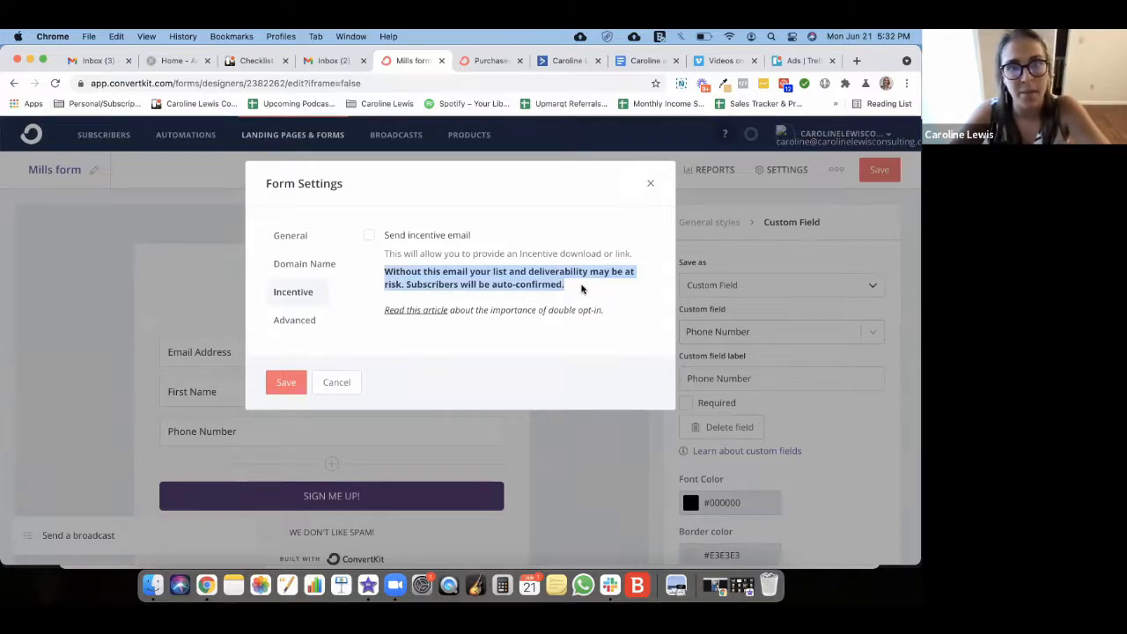
{"action": "left_click", "coordinate": [446, 280]}
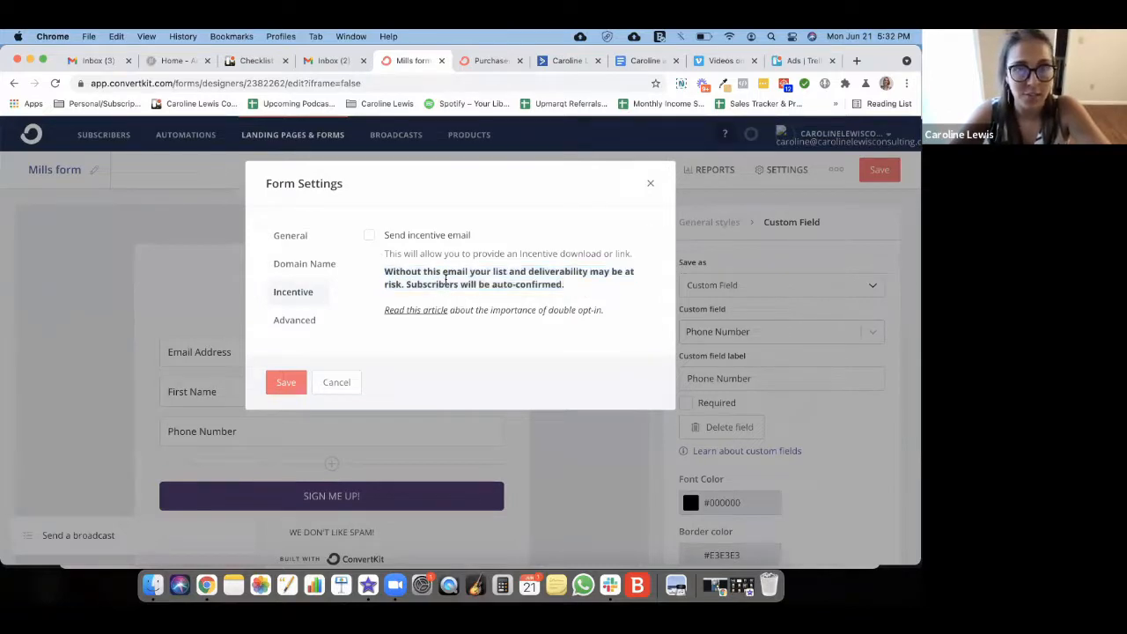
{"action": "left_click", "coordinate": [369, 235]}
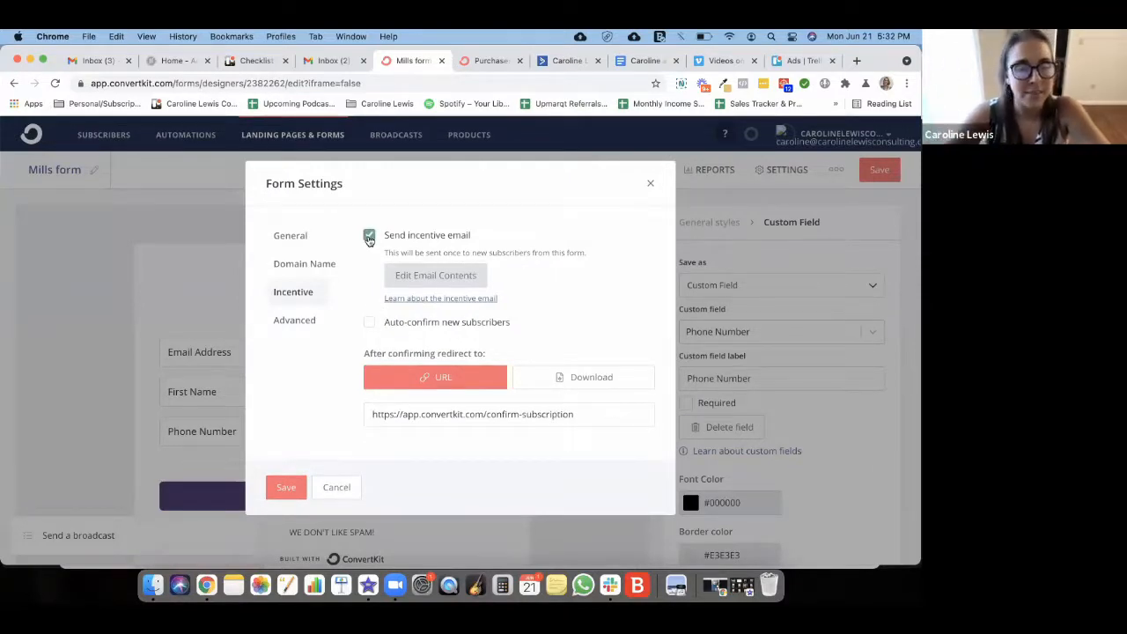
{"action": "left_click", "coordinate": [369, 325]}
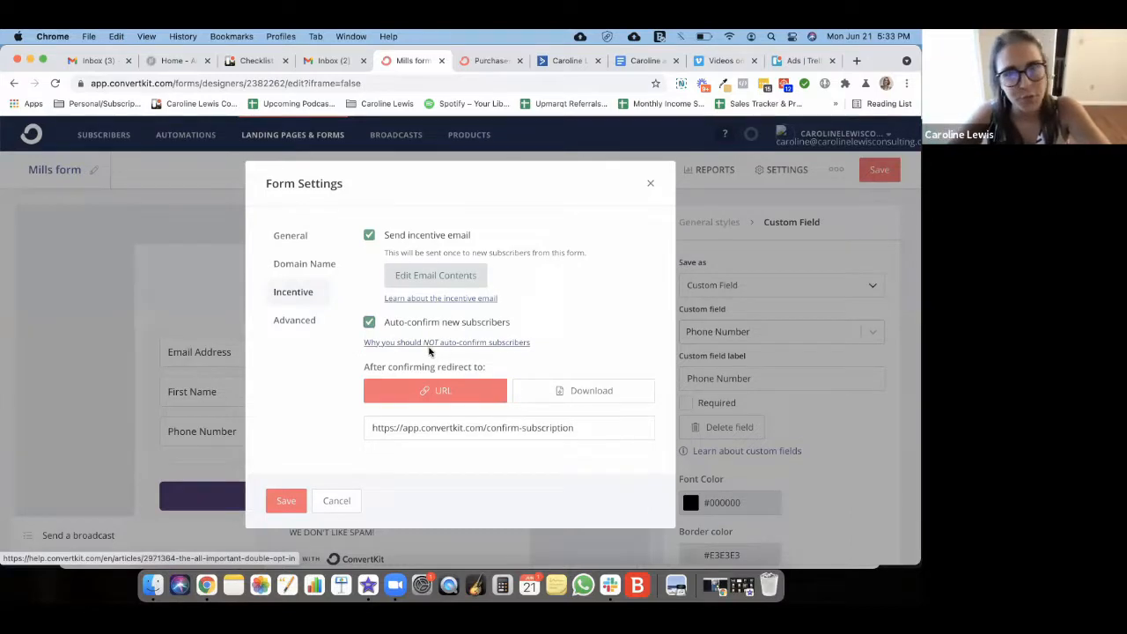
{"action": "left_click", "coordinate": [369, 323]}
{"action": "left_click_drag", "start_coordinate": [367, 353], "coordinate": [491, 356]}
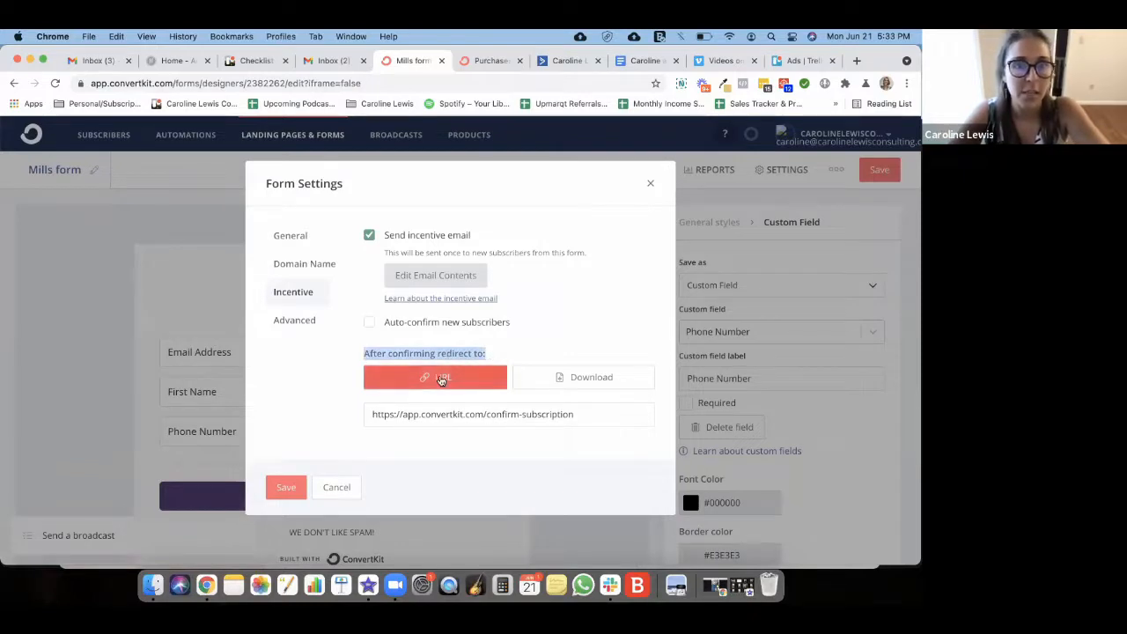
{"action": "left_click", "coordinate": [369, 236]}
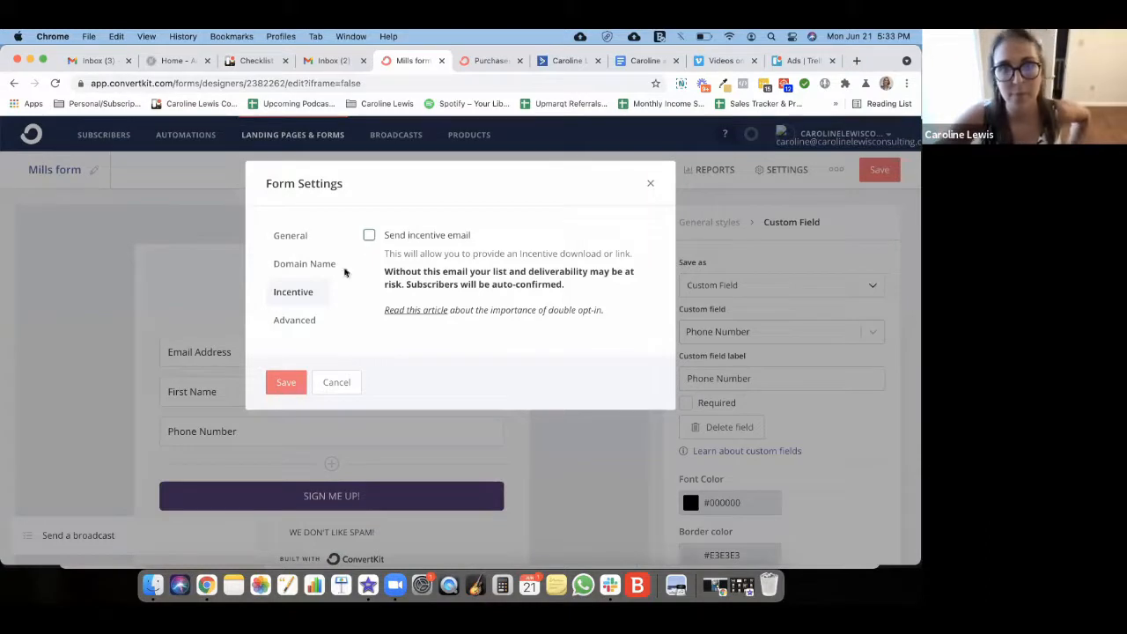
Try the custom content and thank-you page options, keep "Continue to show the form" for return visitors, and save the form settings
{"action": "left_click", "coordinate": [306, 322]}
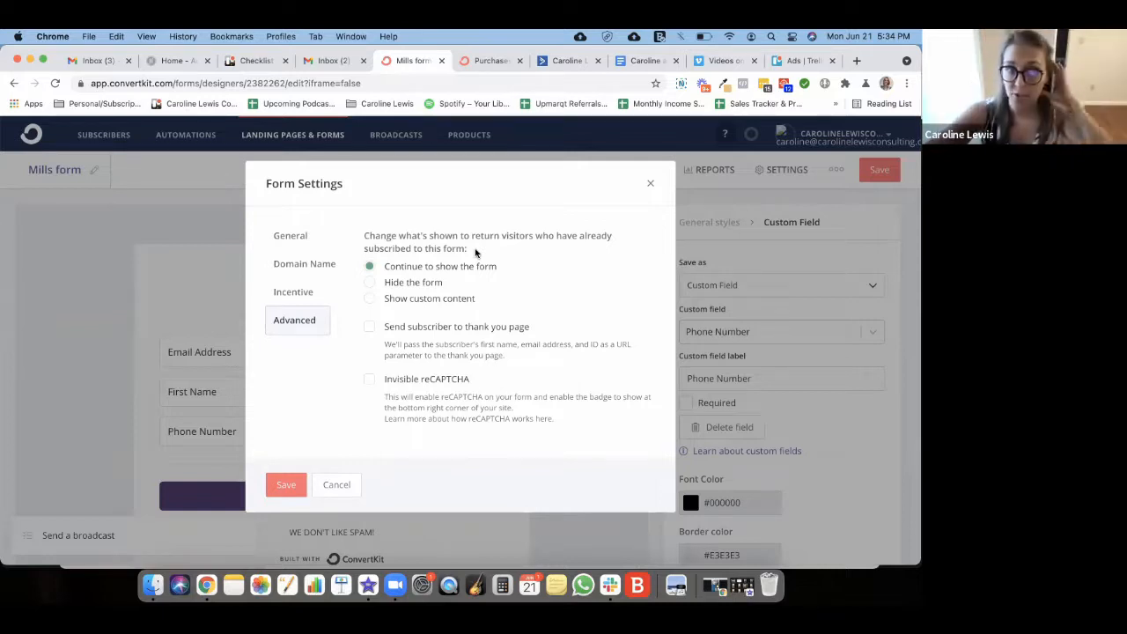
{"action": "left_click", "coordinate": [370, 299]}
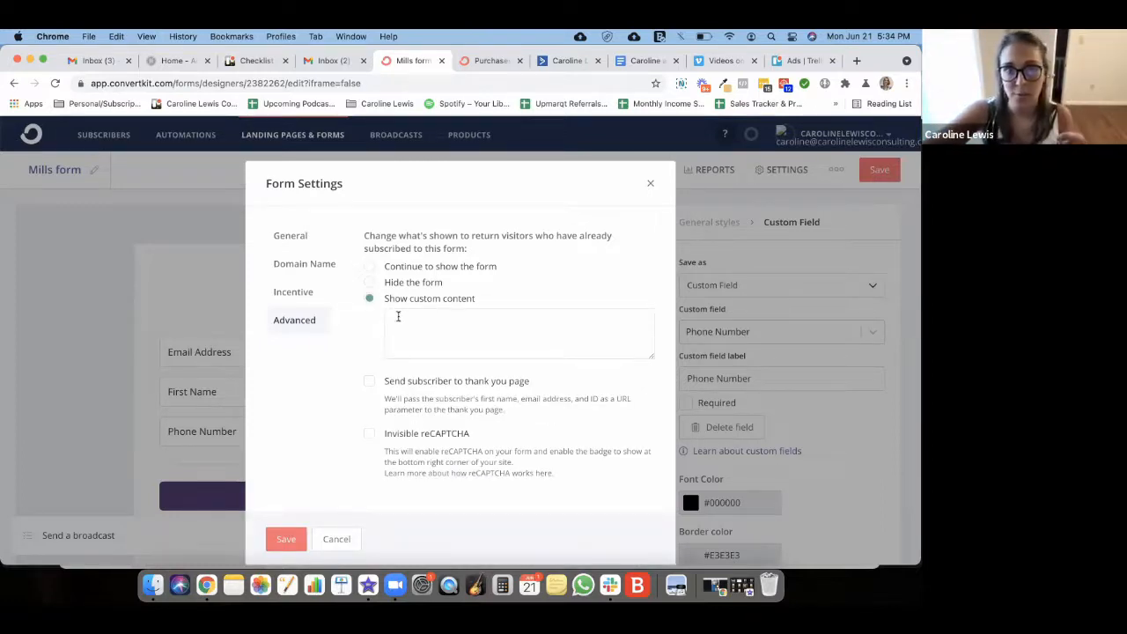
{"action": "left_click", "coordinate": [369, 381]}
{"action": "left_click", "coordinate": [370, 382]}
{"action": "left_click", "coordinate": [370, 267]}
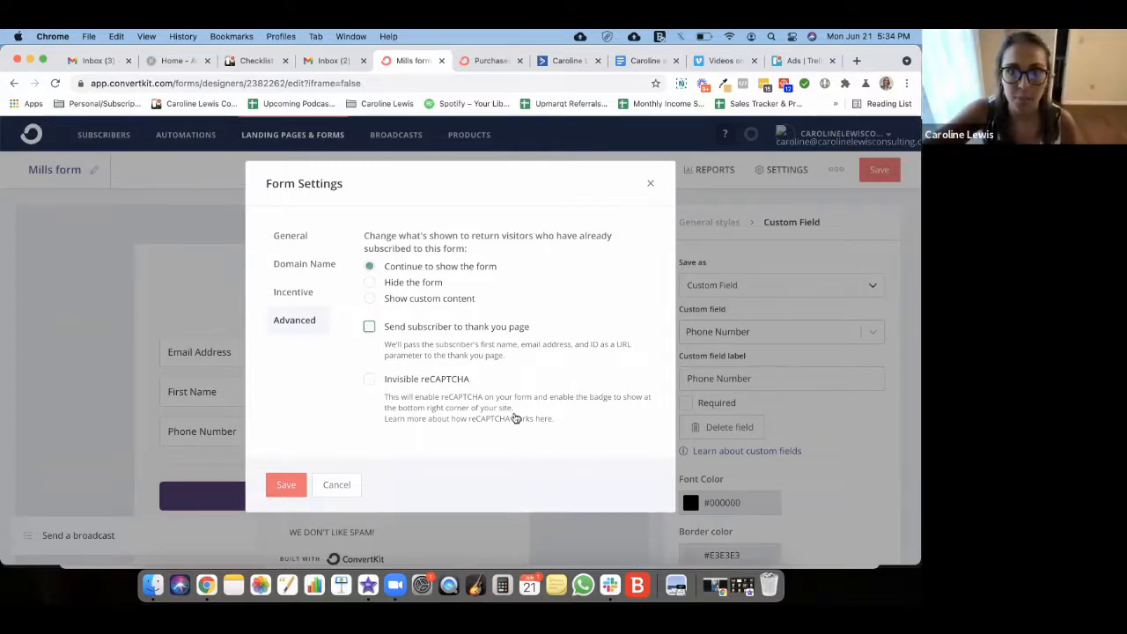
{"action": "left_click_drag", "start_coordinate": [515, 409], "coordinate": [429, 397]}
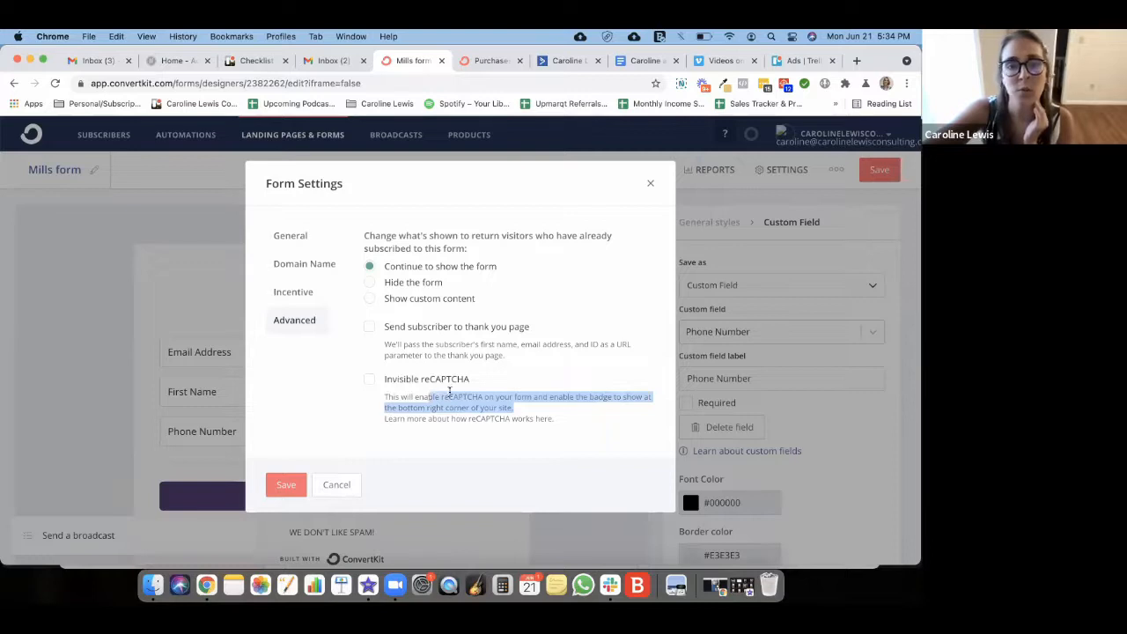
{"action": "left_click", "coordinate": [449, 390]}
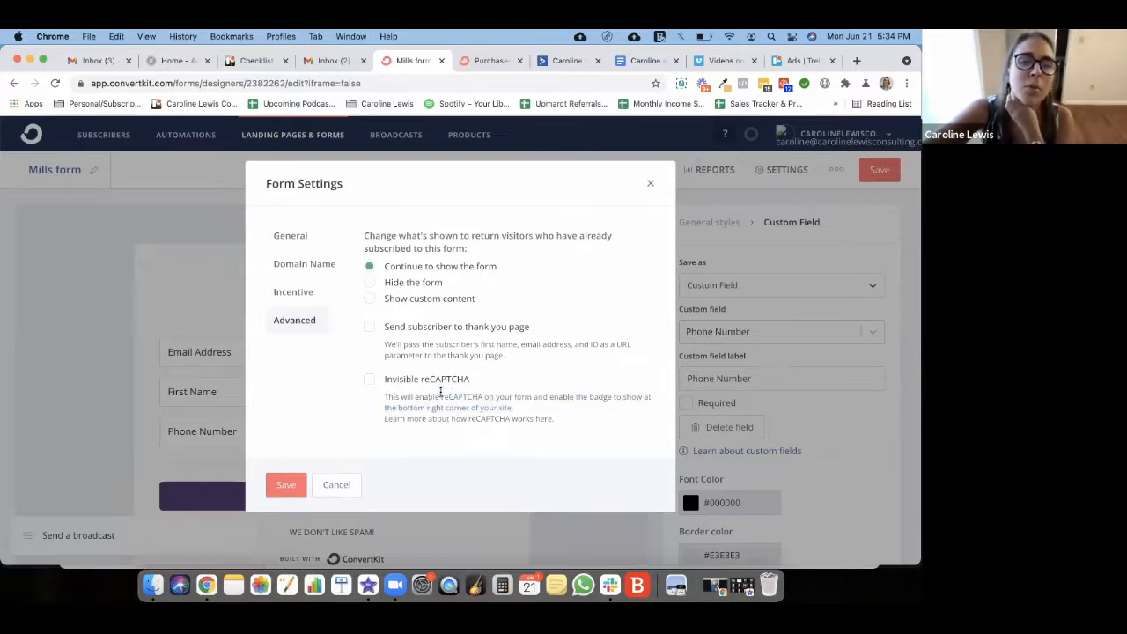
{"action": "left_click", "coordinate": [297, 483]}
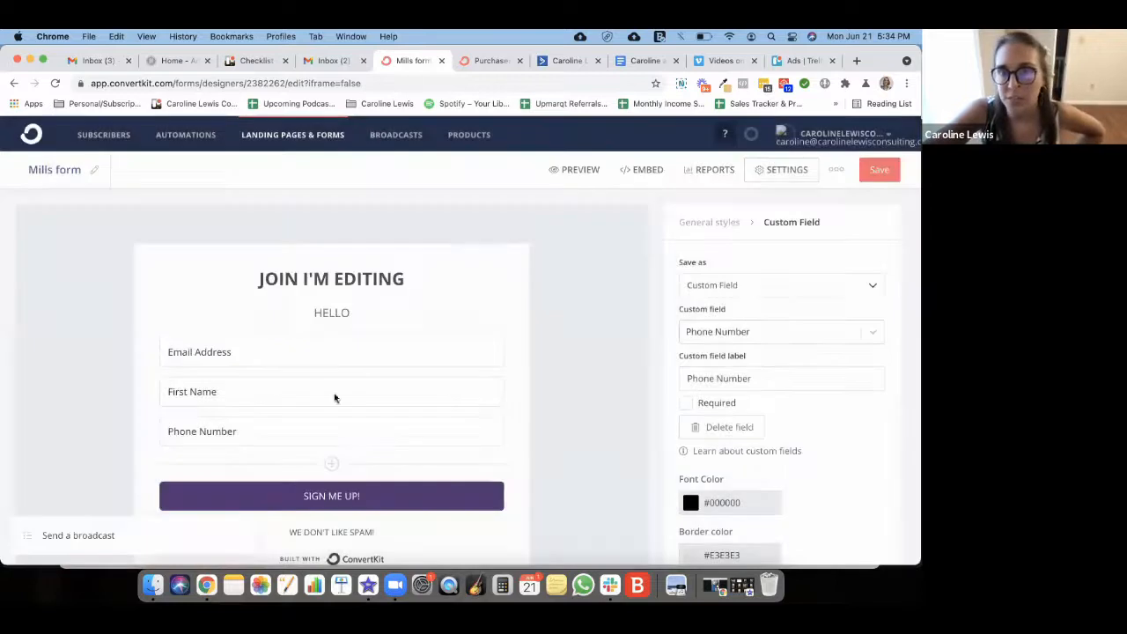
Copy the form's full HTML embed code from the embed options and close them
{"action": "left_click", "coordinate": [645, 169]}
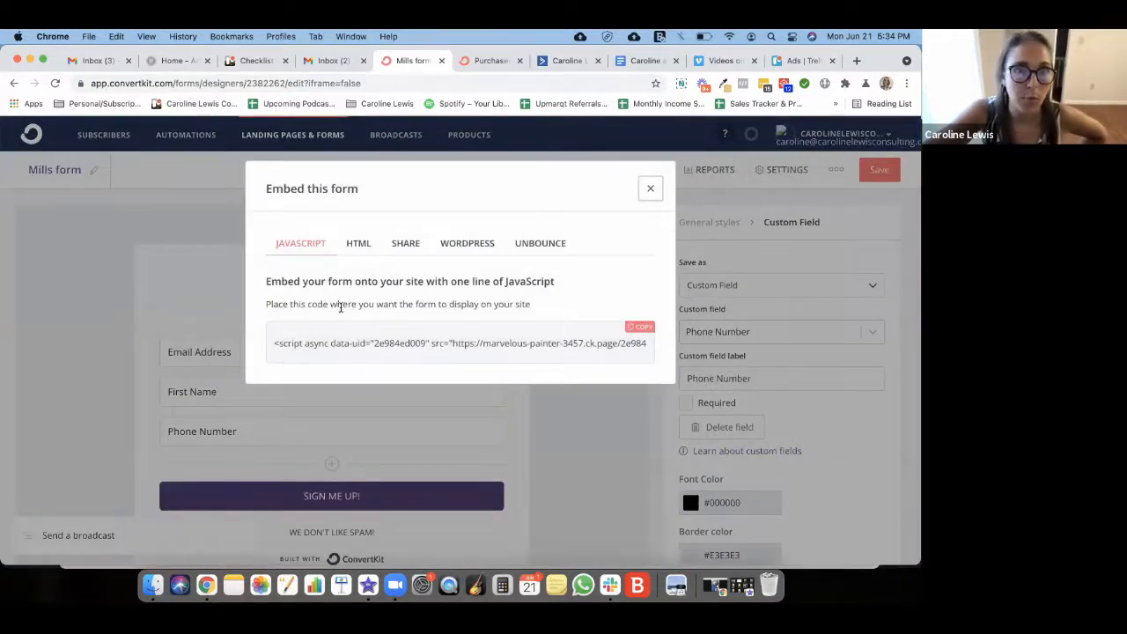
{"action": "left_click", "coordinate": [351, 243]}
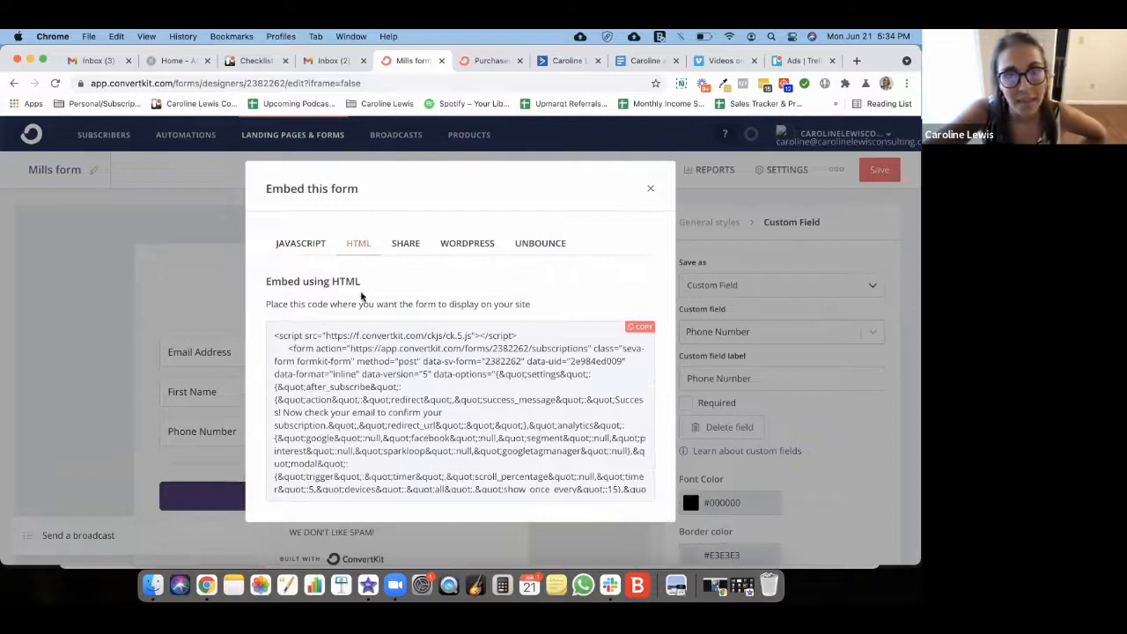
{"action": "scroll", "coordinate": [478, 386], "scroll_direction": "down", "scroll_amount": 10}
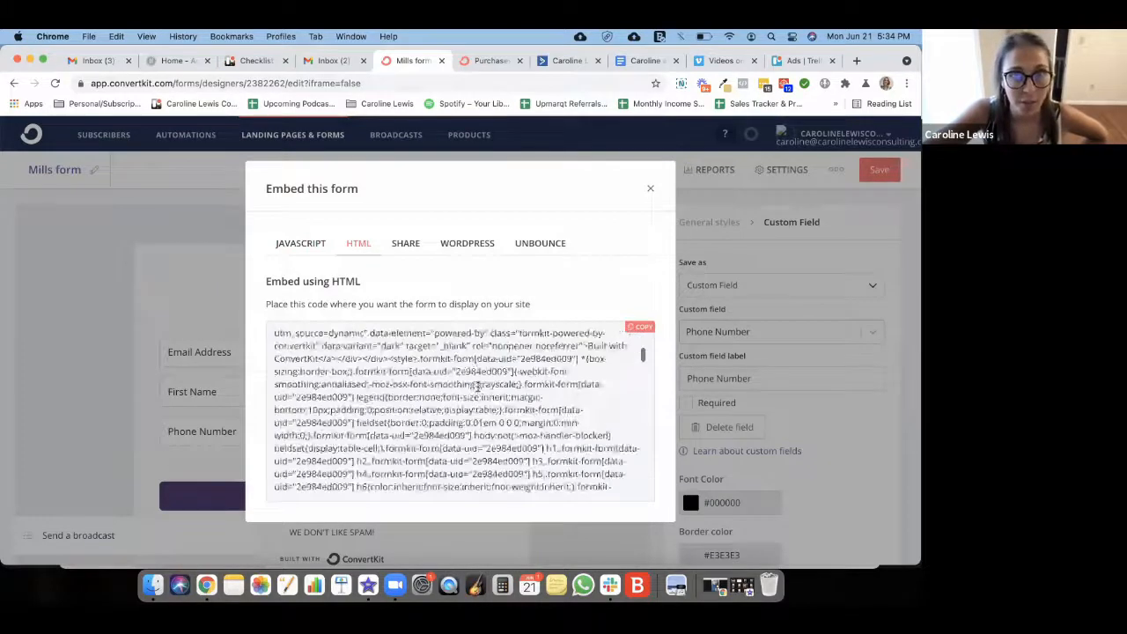
{"action": "scroll", "coordinate": [478, 385], "scroll_direction": "up", "scroll_amount": 10}
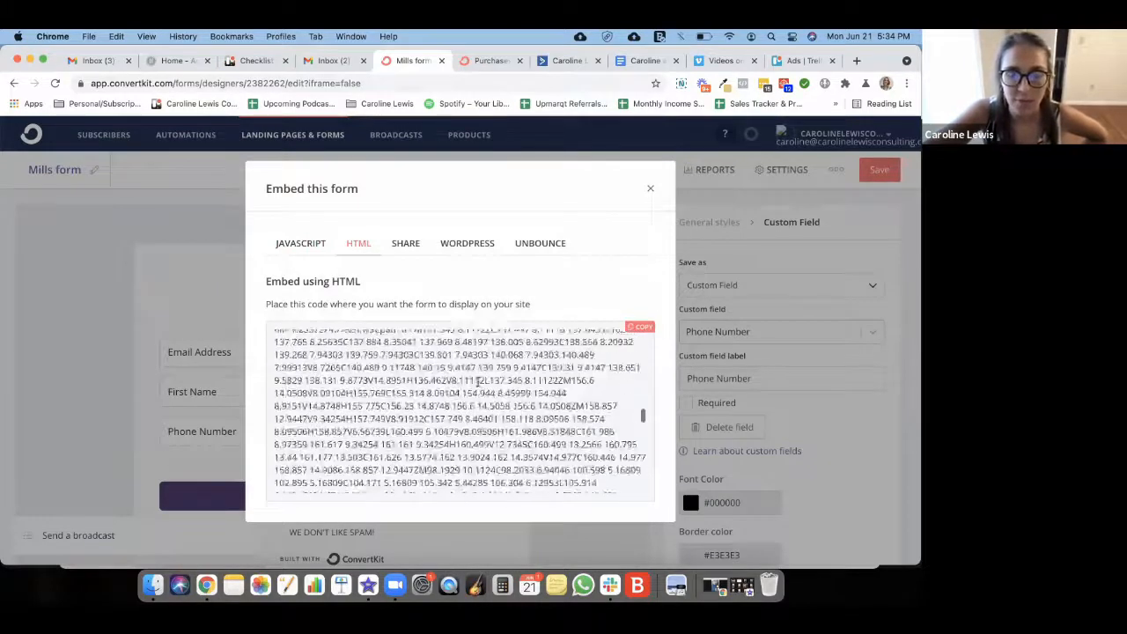
{"action": "left_click", "coordinate": [644, 329]}
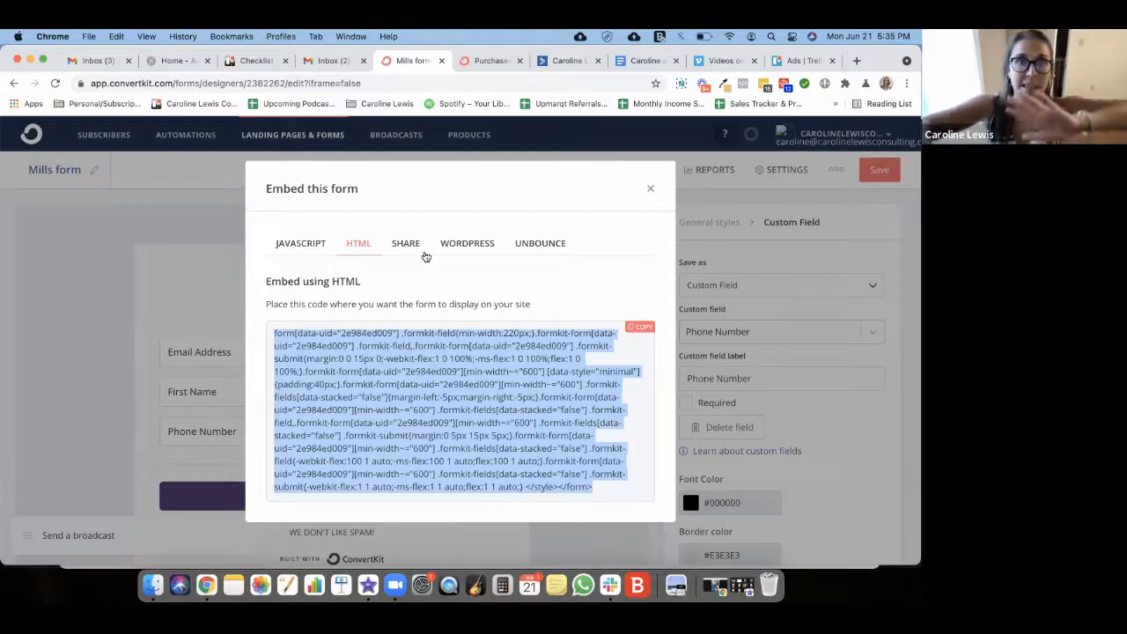
{"action": "left_click", "coordinate": [649, 192]}
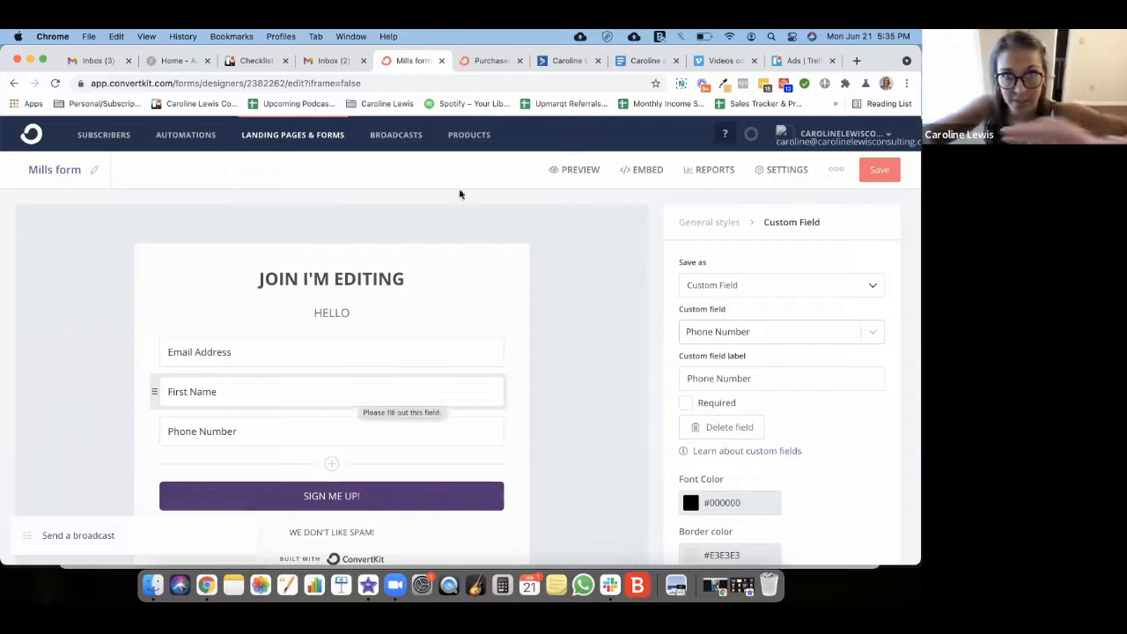
Examine the form's WordPress shortcode, hosted share link and Unbounce webhook URL in the embed options
{"action": "left_click", "coordinate": [641, 170]}
{"action": "left_click", "coordinate": [462, 245]}
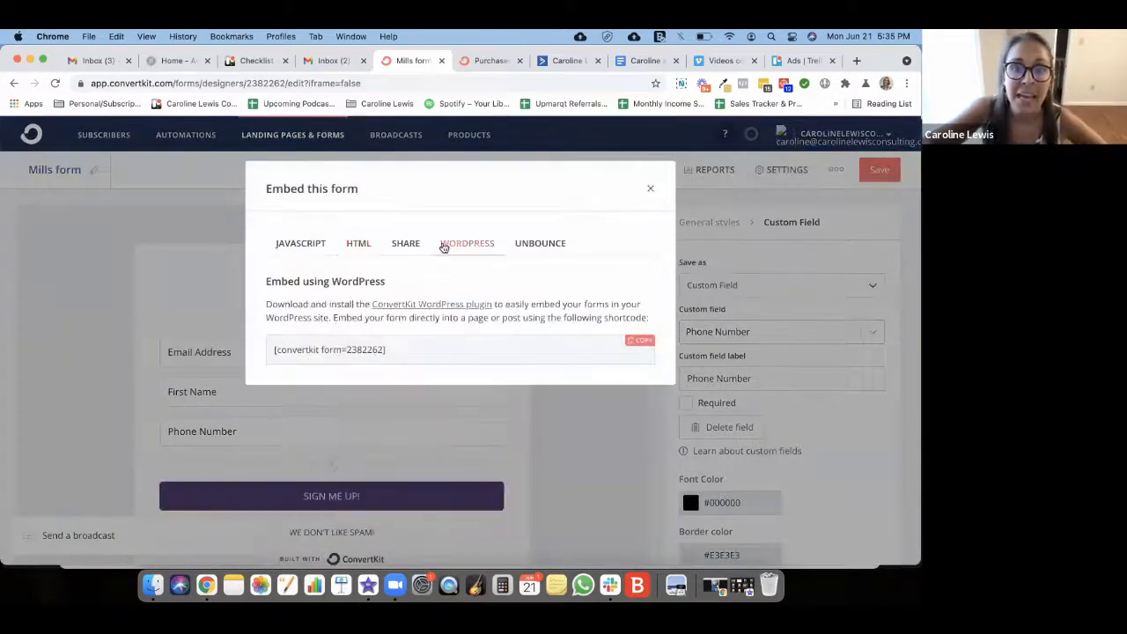
{"action": "triple_click", "coordinate": [321, 350]}
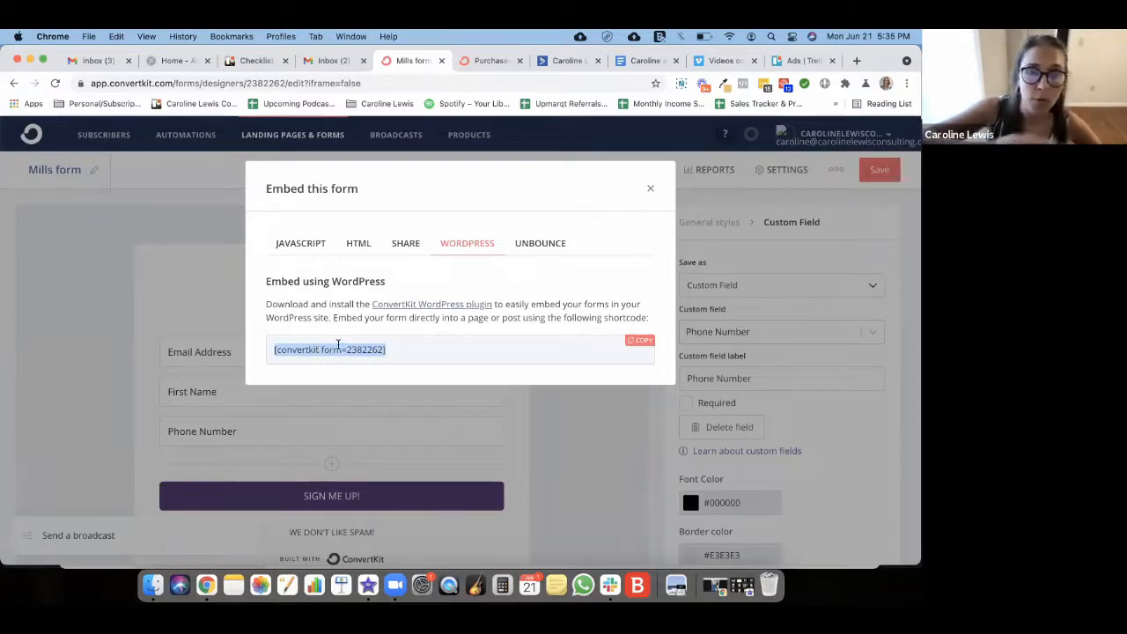
{"action": "left_click", "coordinate": [406, 247]}
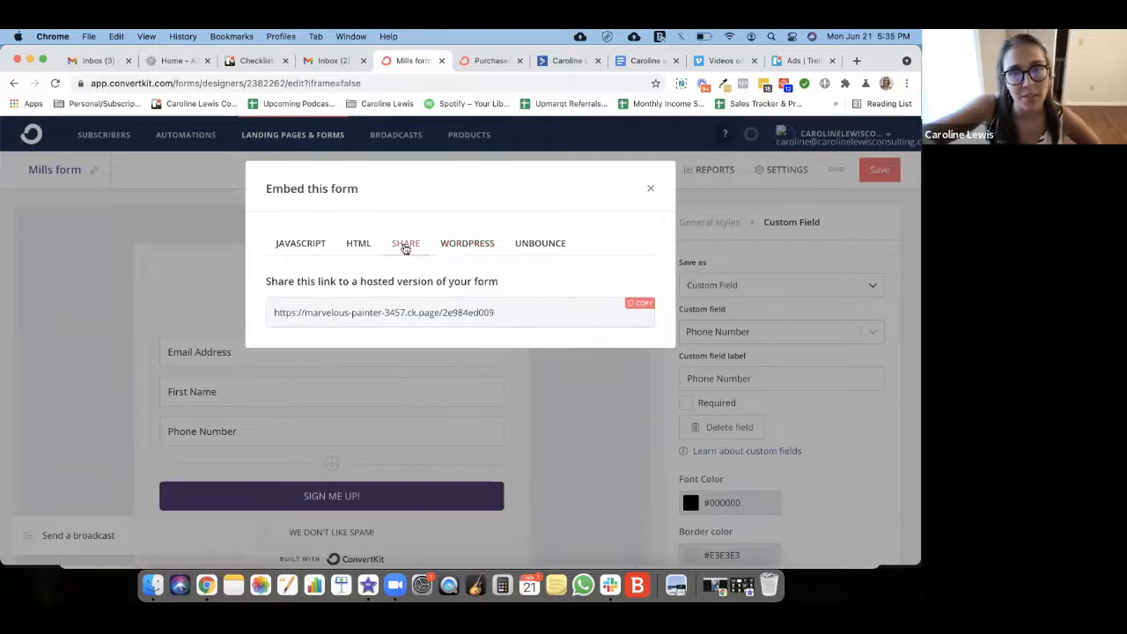
{"action": "left_click", "coordinate": [553, 249]}
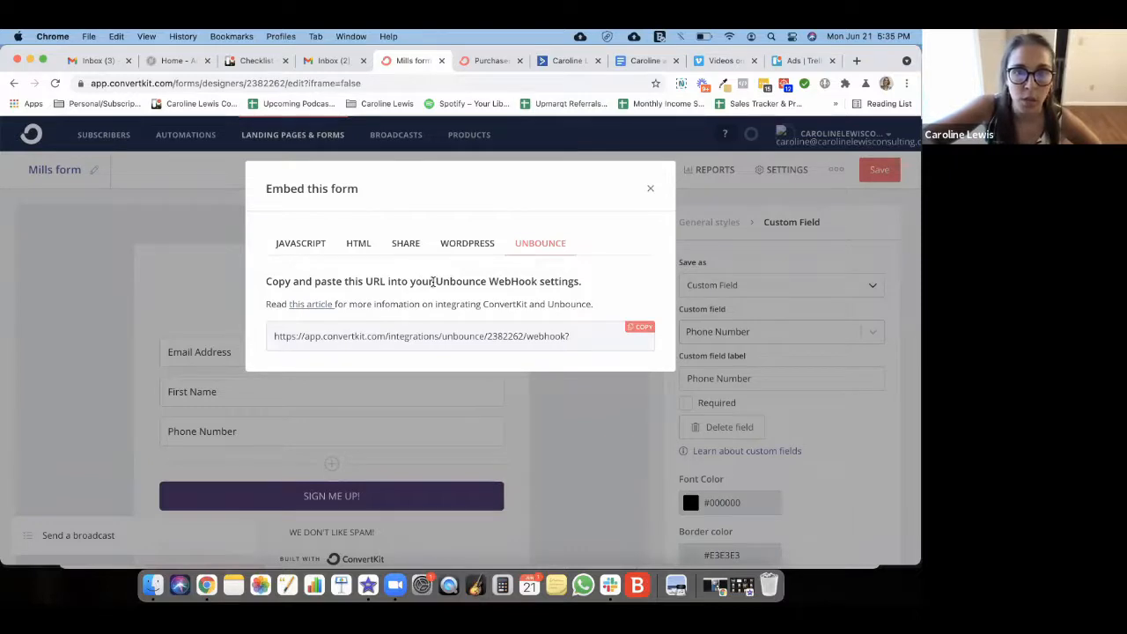
{"action": "left_click_drag", "start_coordinate": [435, 281], "coordinate": [611, 284]}
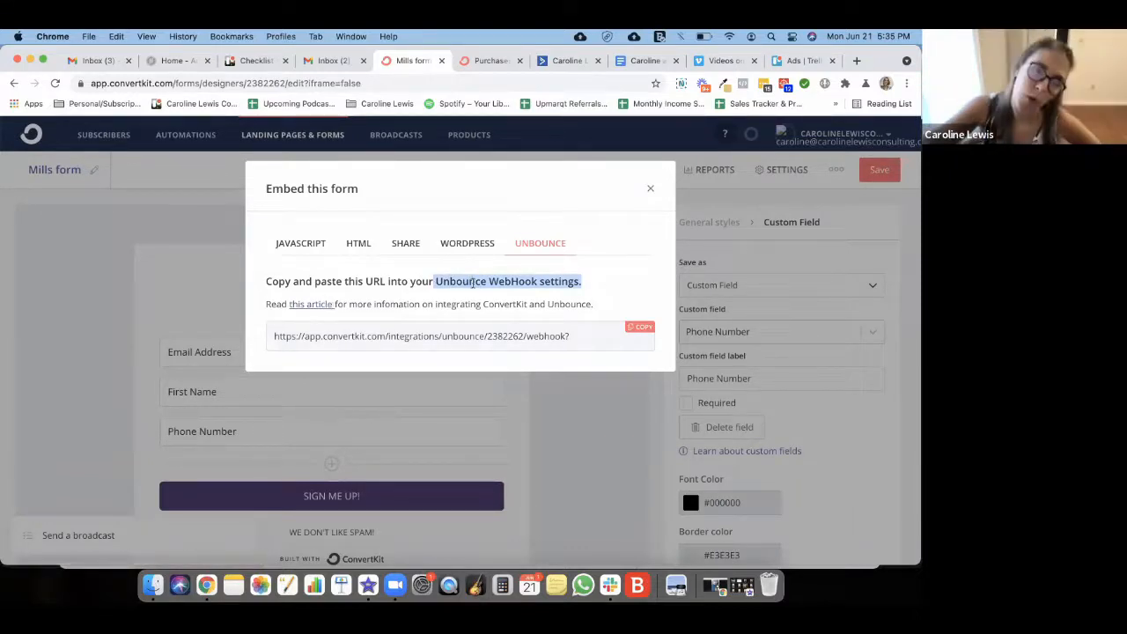
{"action": "triple_click", "coordinate": [402, 331]}
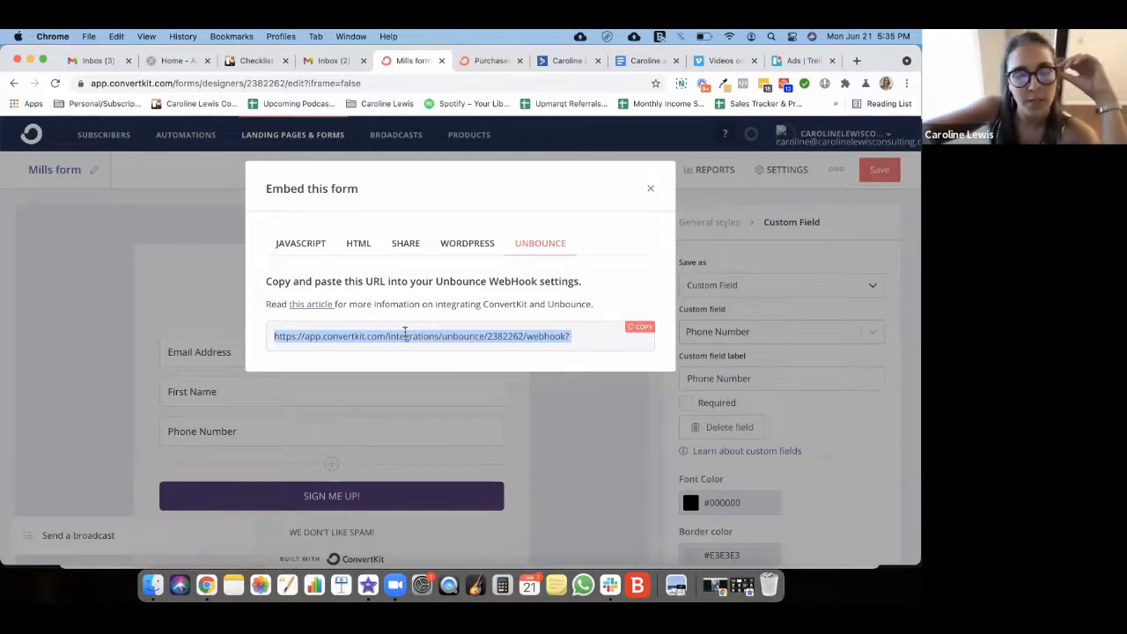
Compare the one-line JavaScript embed code with the HTML version and close the embed options
{"action": "left_click", "coordinate": [304, 245]}
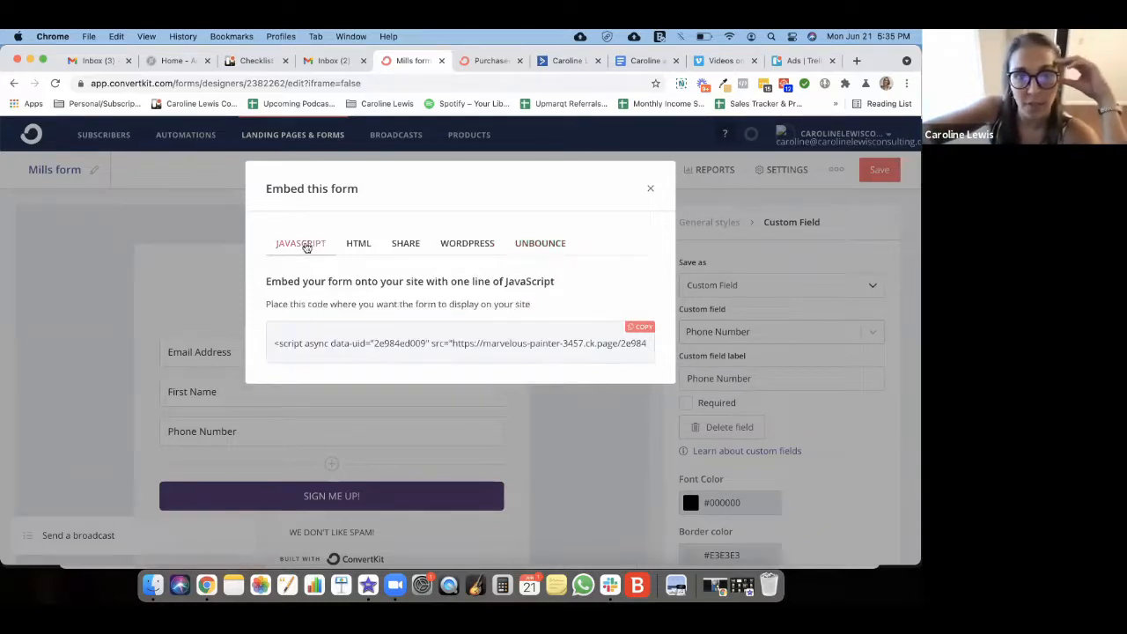
{"action": "left_click", "coordinate": [355, 347]}
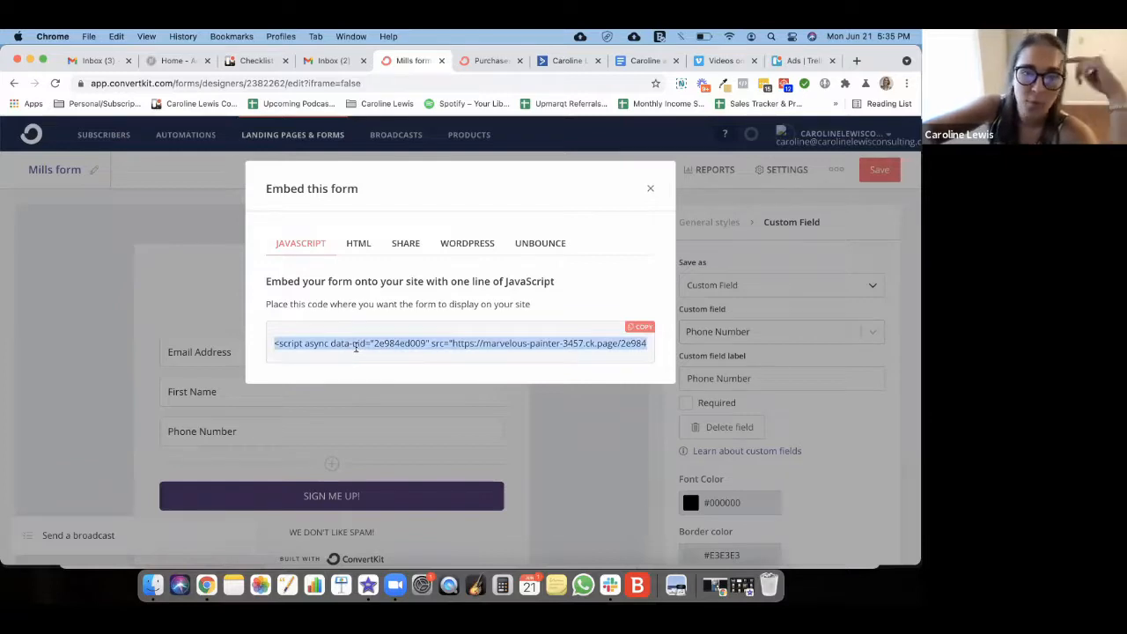
{"action": "left_click", "coordinate": [361, 241]}
{"action": "left_click", "coordinate": [324, 245]}
{"action": "left_click", "coordinate": [359, 244]}
{"action": "left_click", "coordinate": [322, 244]}
{"action": "left_click", "coordinate": [337, 244]}
{"action": "left_click", "coordinate": [322, 244]}
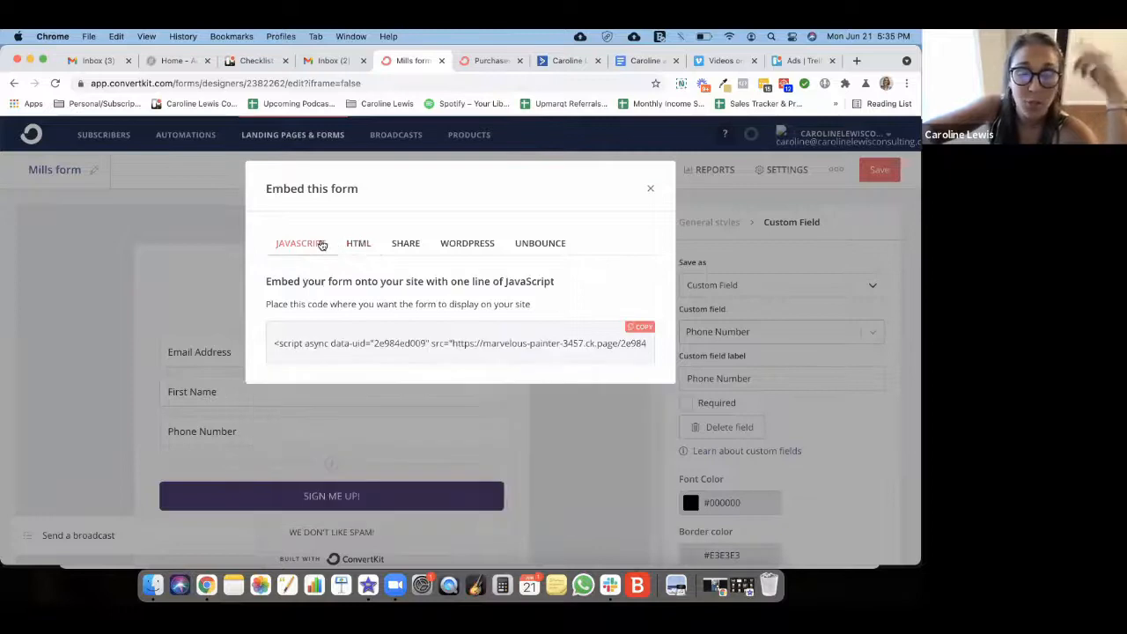
{"action": "left_click", "coordinate": [651, 189]}
Check the additional form actions for archiving, duplicating and deleting, and save the form
{"action": "left_click", "coordinate": [836, 170]}
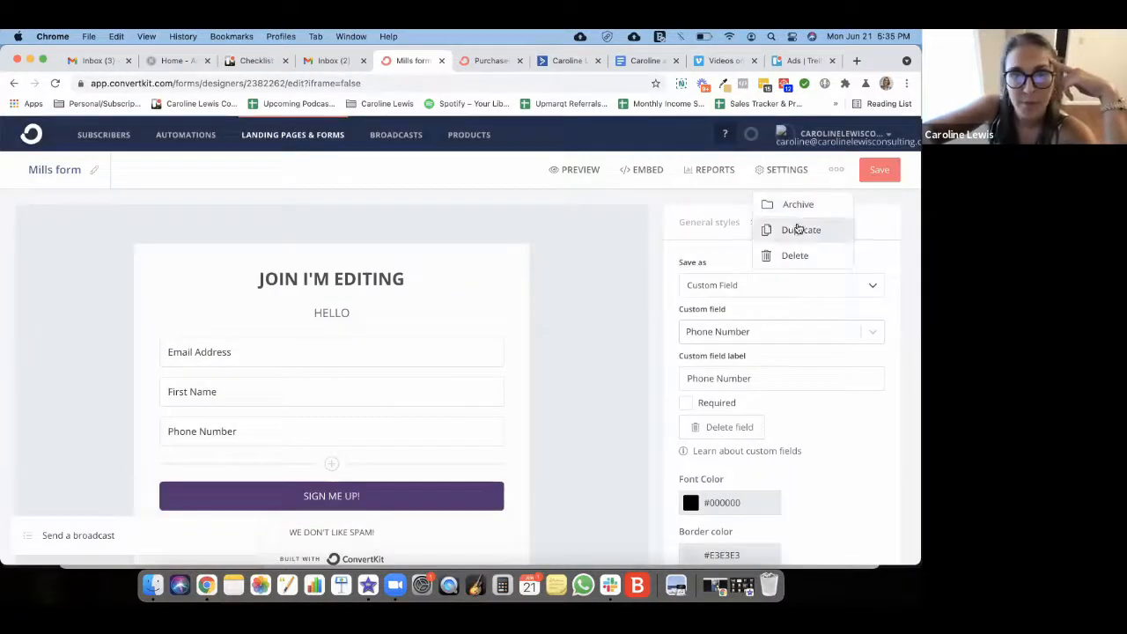
{"action": "left_click", "coordinate": [879, 170]}
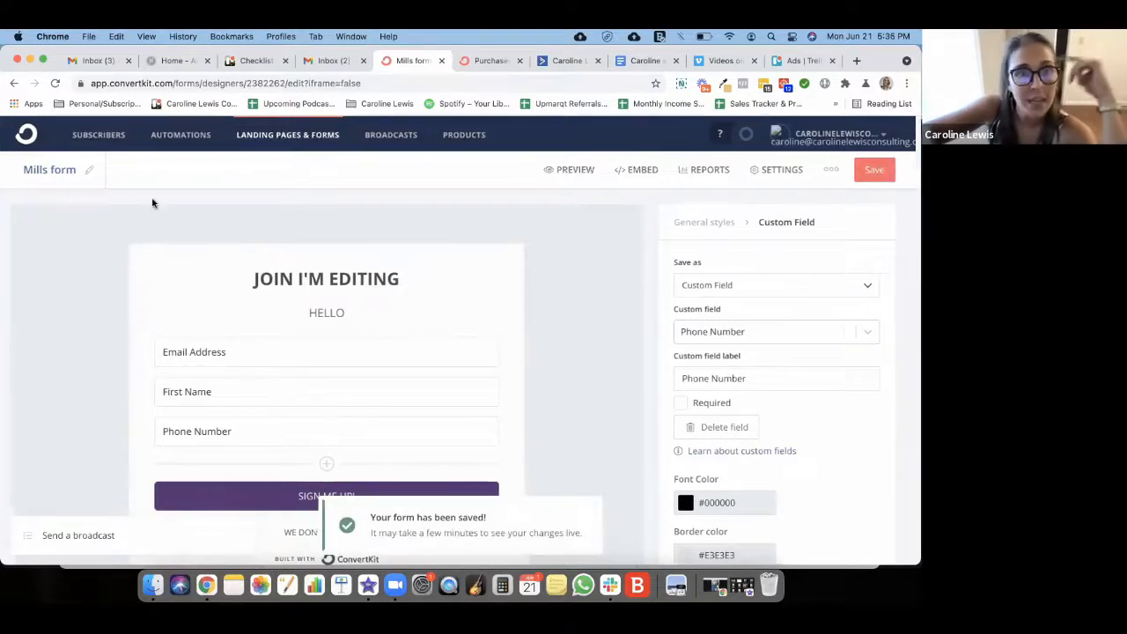
{"action": "scroll", "coordinate": [220, 176], "scroll_direction": "right", "scroll_amount": 2}
{"action": "scroll", "coordinate": [309, 390], "scroll_direction": "left", "scroll_amount": 2}
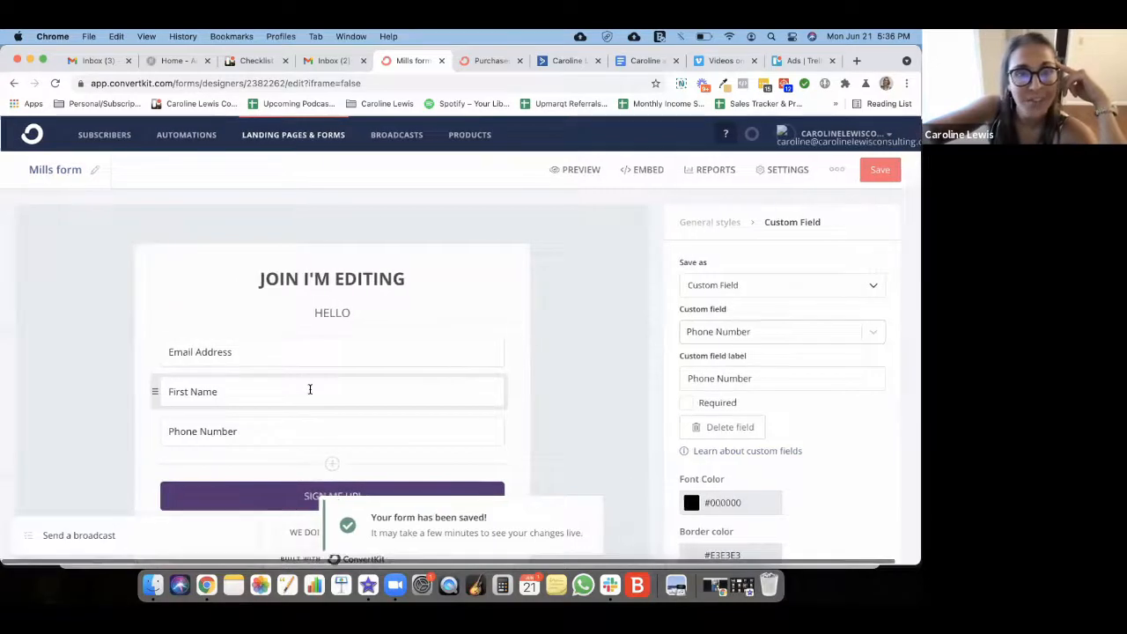